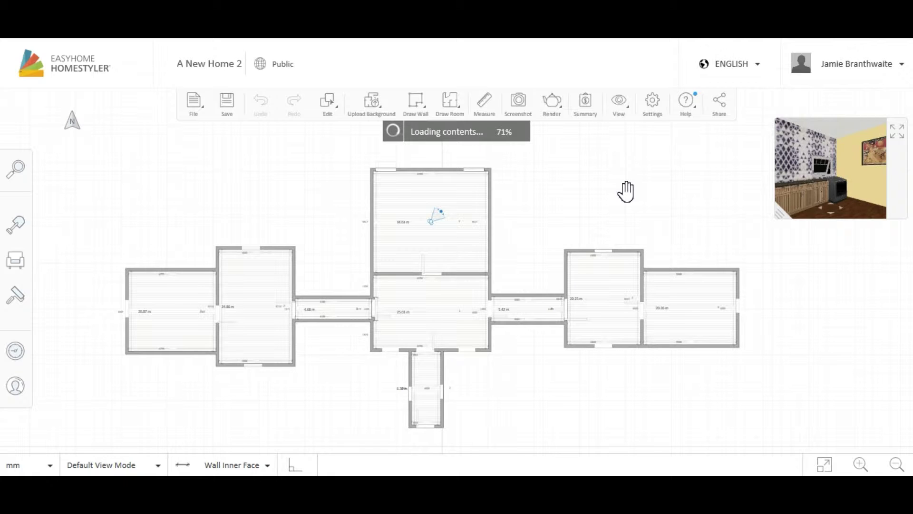
# - Move the camera on the floor plan from the large upper central room into the room directly below it
pyautogui.click(431, 221)
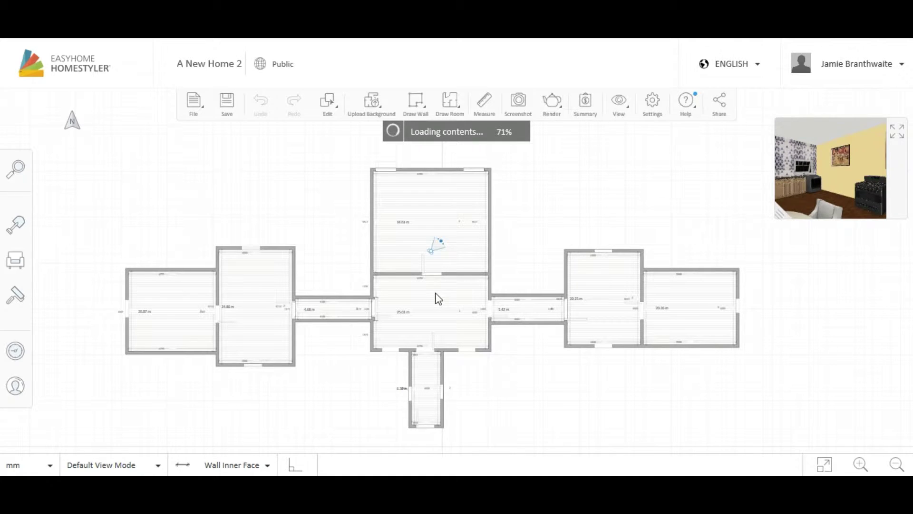
pyautogui.moveTo(433, 218); pyautogui.dragTo(424, 314)
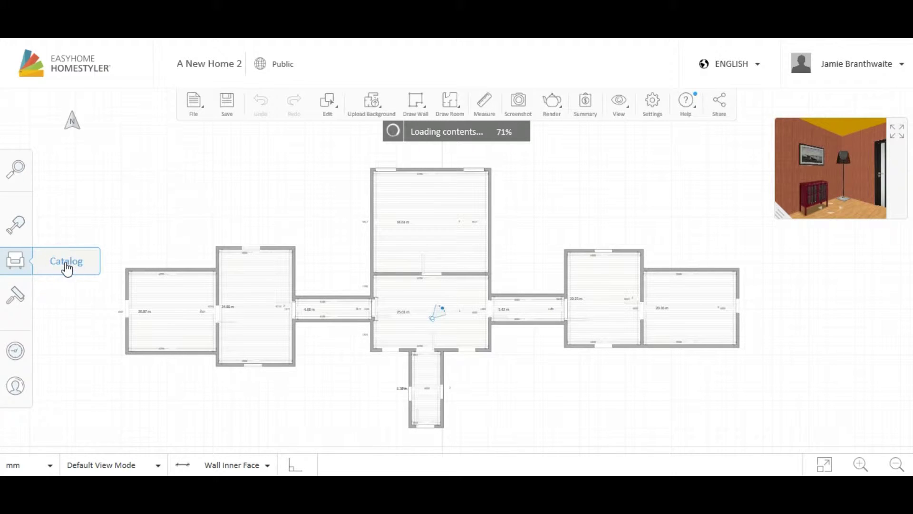
# - Search the product library for christmas items, browse the results, and close them
pyautogui.click(66, 269)
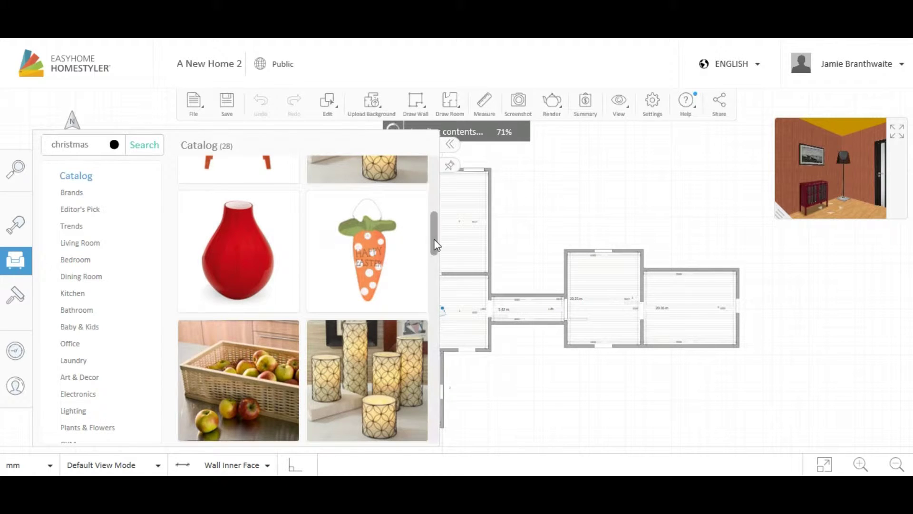
pyautogui.scroll(5, 434, 239)
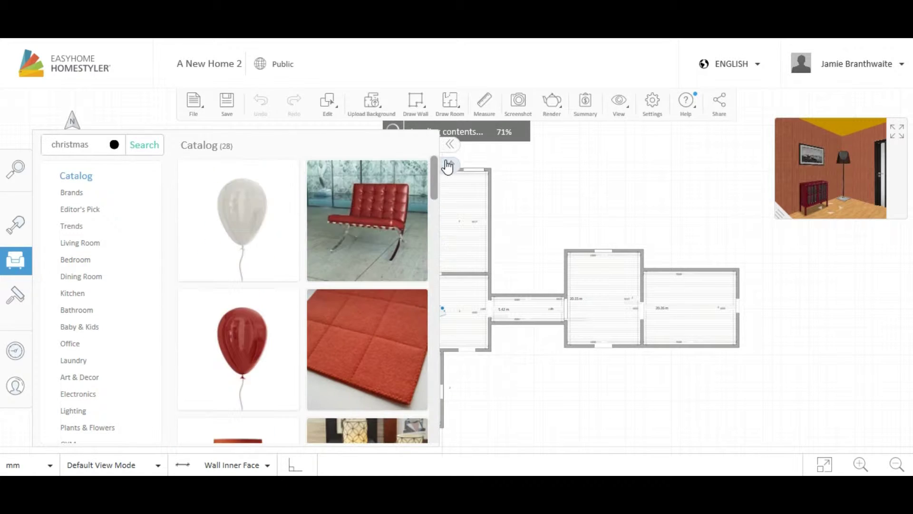
pyautogui.click(138, 150)
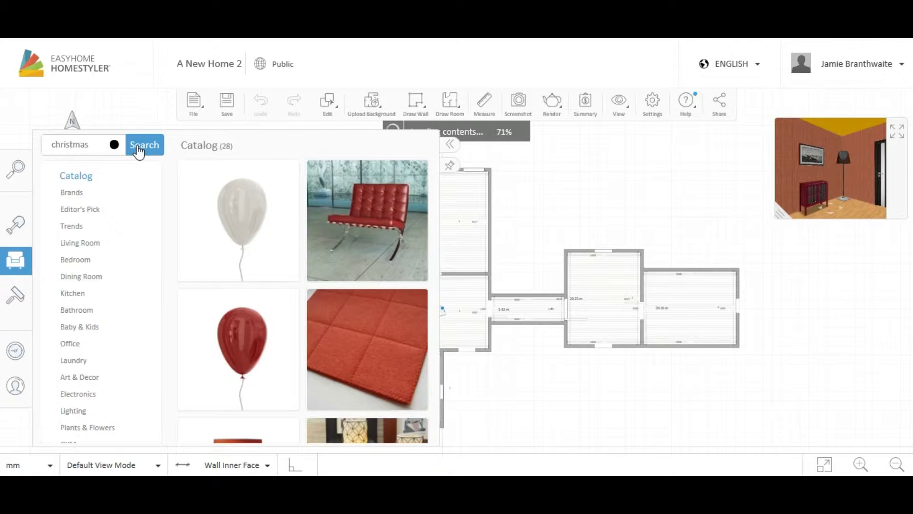
pyautogui.moveTo(433, 180)
pyautogui.mouseDown()
pyautogui.moveTo(430, 381)
pyautogui.moveTo(438, 185)
pyautogui.mouseUp()
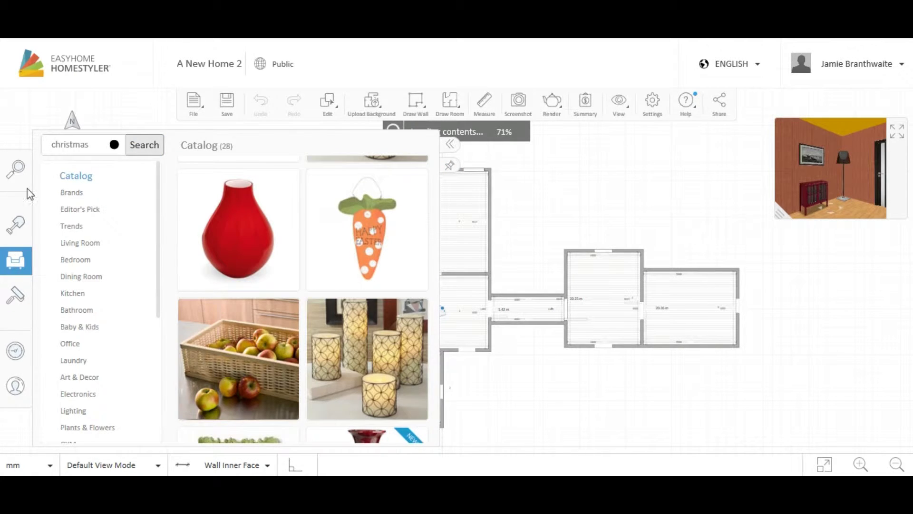
pyautogui.moveTo(28, 164)
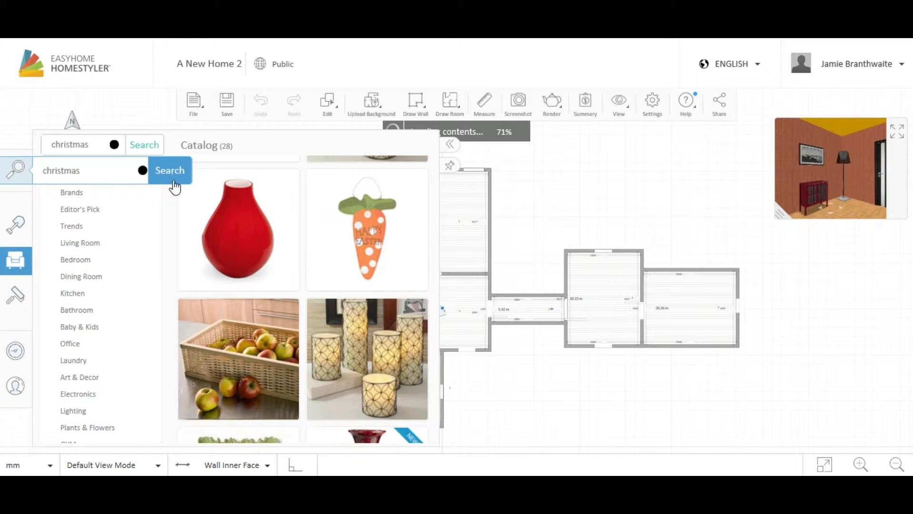
pyautogui.click(15, 172)
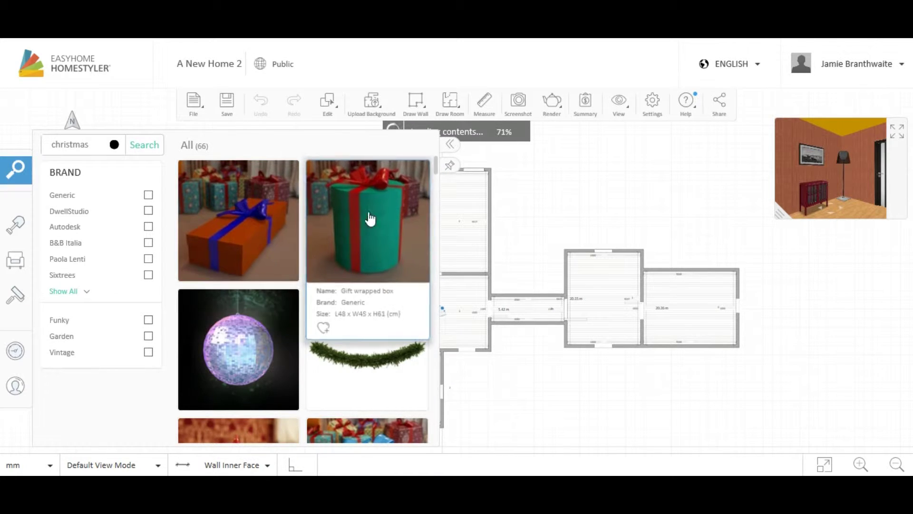
pyautogui.moveTo(437, 169); pyautogui.dragTo(460, 132)
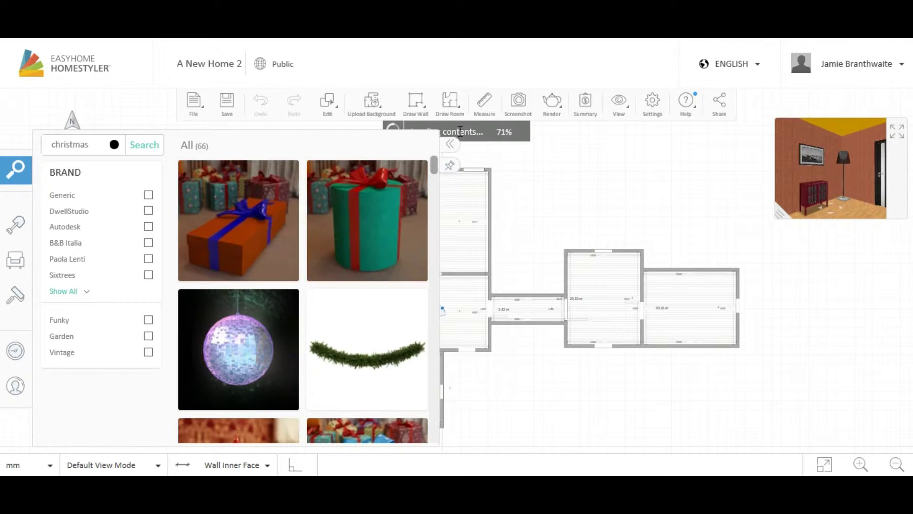
pyautogui.click(587, 228)
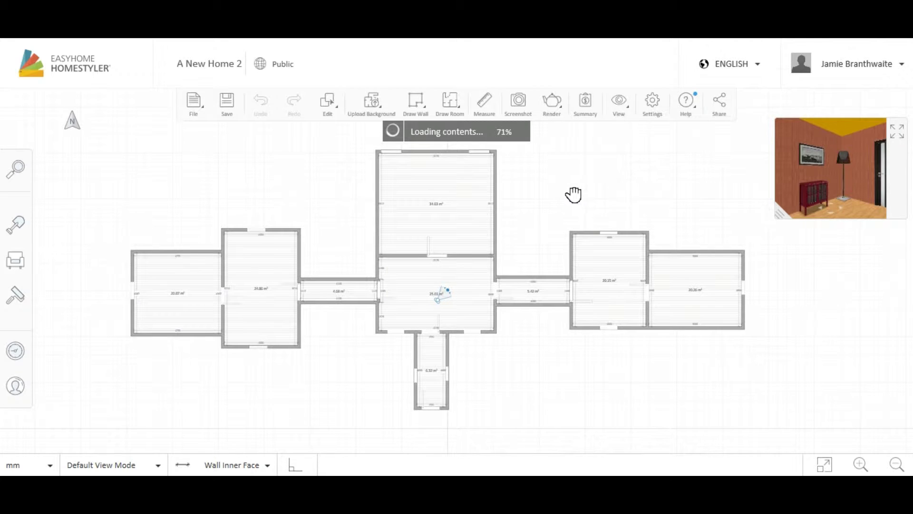
# - Switch the main view to 3D and look around the central room's walls, doors and furniture
pyautogui.click(895, 136)
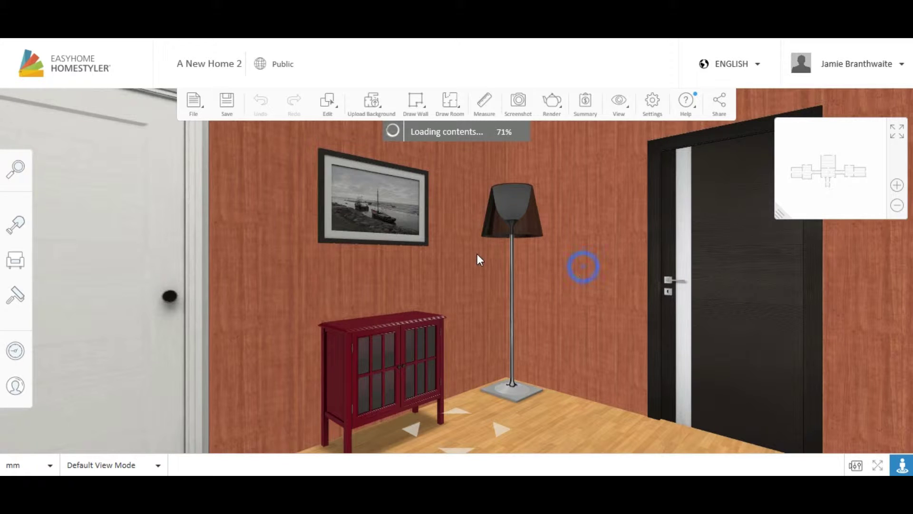
pyautogui.moveTo(477, 254); pyautogui.dragTo(102, 229)
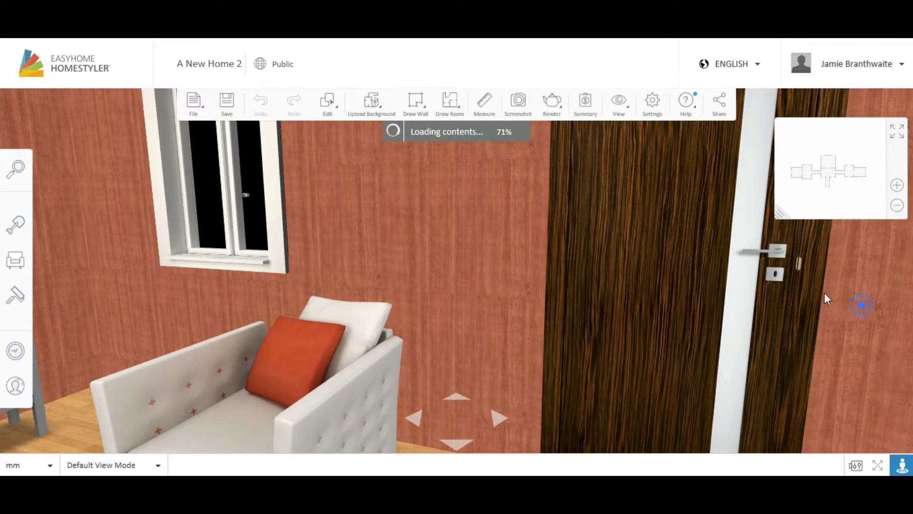
pyautogui.moveTo(857, 305); pyautogui.dragTo(720, 261)
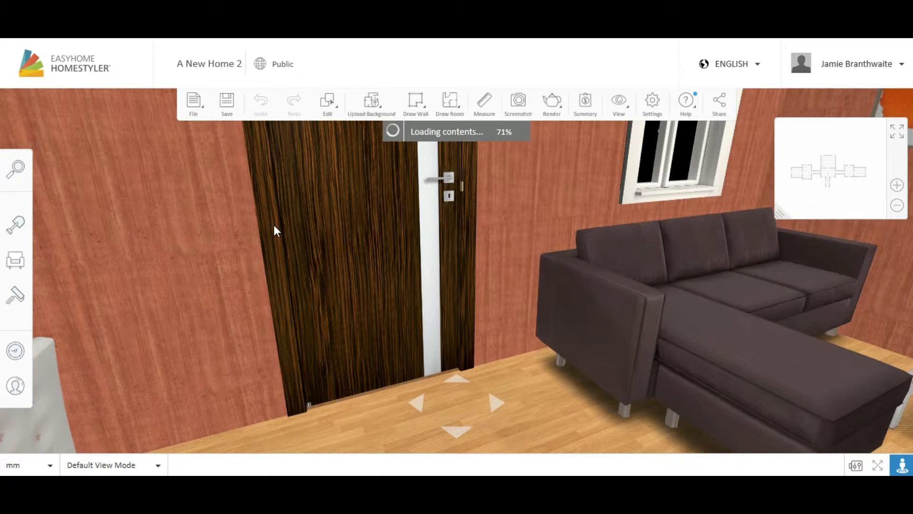
pyautogui.moveTo(367, 247); pyautogui.dragTo(709, 224)
pyautogui.moveTo(630, 213); pyautogui.dragTo(497, 216)
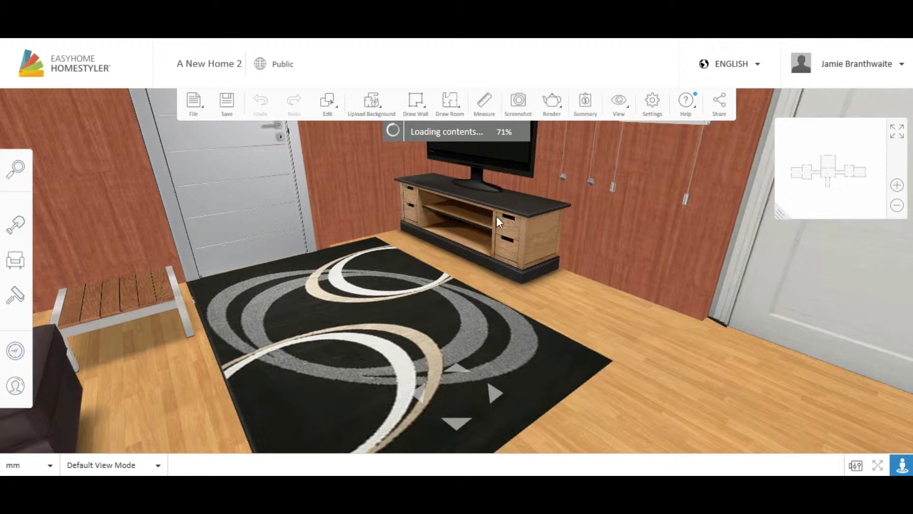
pyautogui.moveTo(547, 258); pyautogui.dragTo(356, 256)
pyautogui.moveTo(637, 264); pyautogui.dragTo(173, 330)
pyautogui.moveTo(704, 252); pyautogui.dragTo(540, 314)
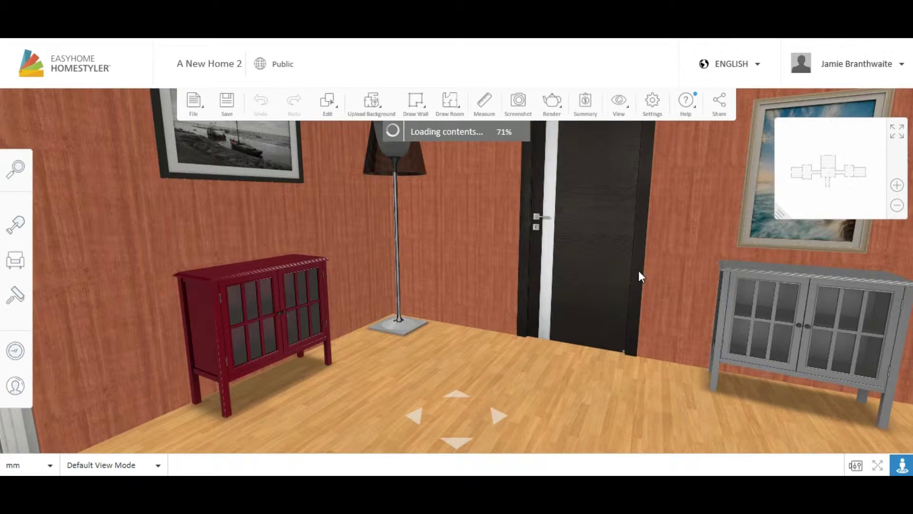
pyautogui.moveTo(447, 236); pyautogui.dragTo(420, 253)
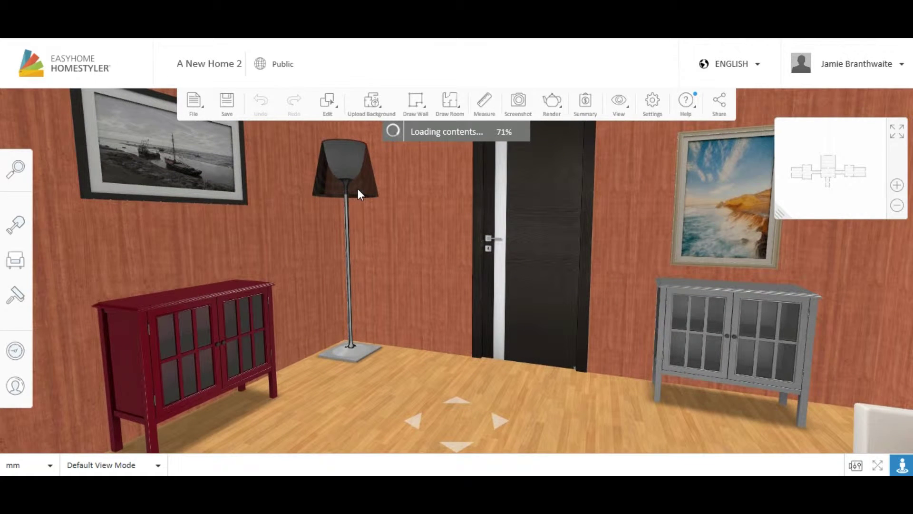
pyautogui.moveTo(814, 269); pyautogui.dragTo(582, 218)
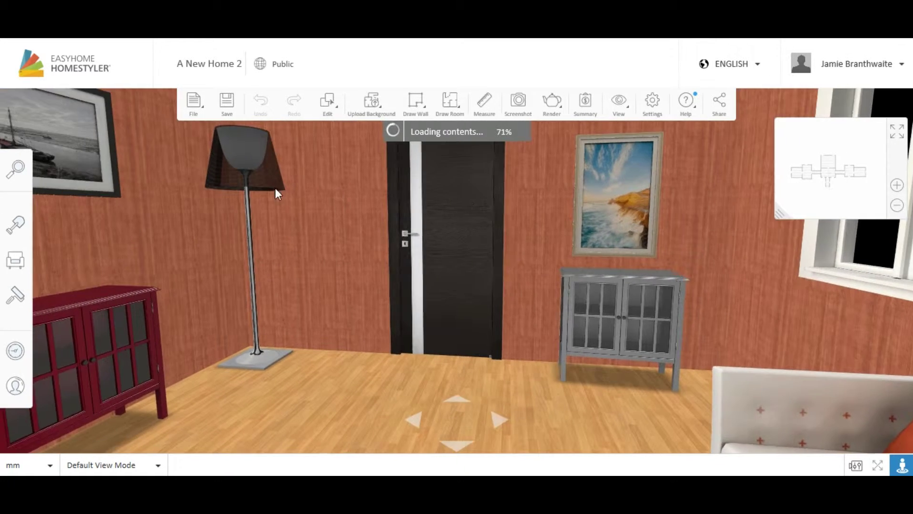
# - Delete the floor lamp standing in the corner between the red cabinet and the dark door
pyautogui.moveTo(428, 253); pyautogui.dragTo(332, 179)
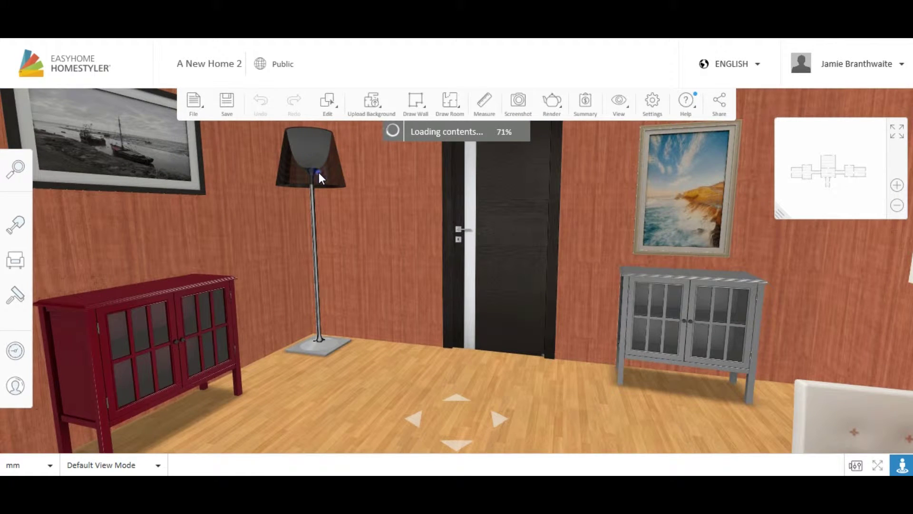
pyautogui.click(319, 172)
pyautogui.moveTo(420, 207); pyautogui.dragTo(829, 329)
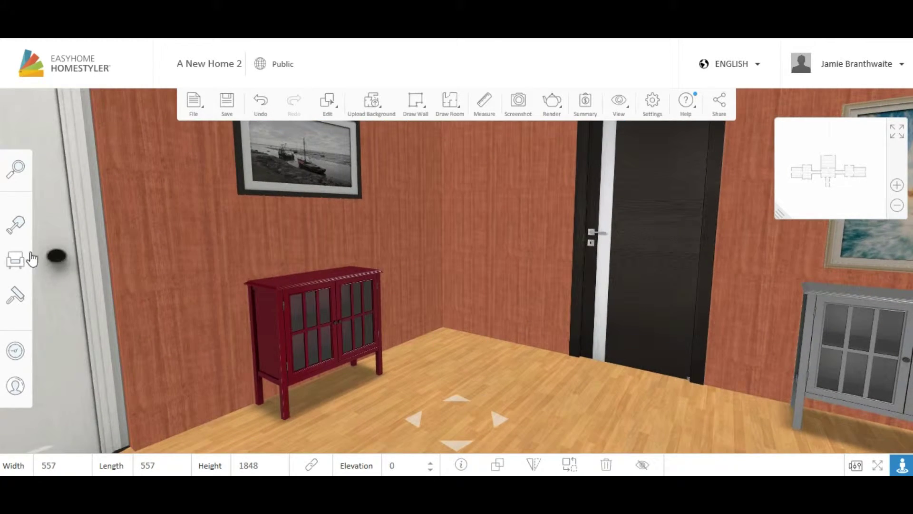
# - Search all products for christmas and browse down to the tree models
pyautogui.click(51, 263)
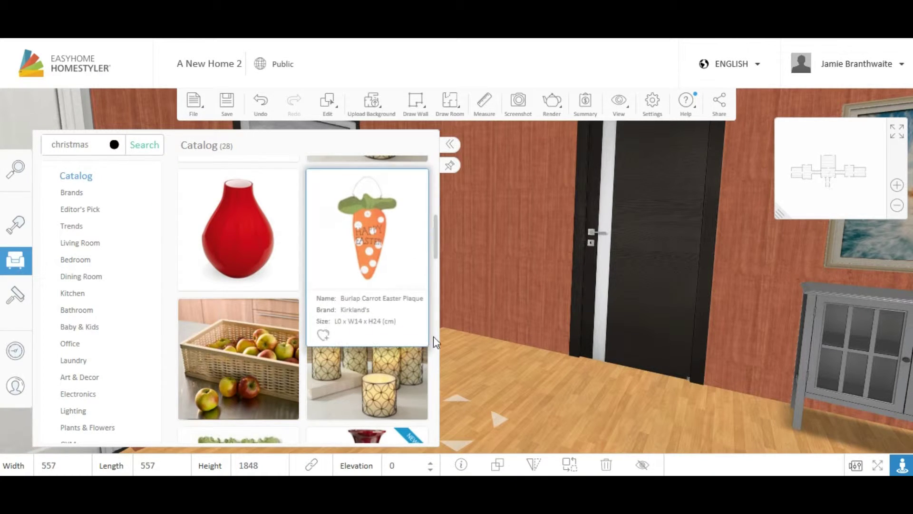
pyautogui.moveTo(436, 240); pyautogui.dragTo(442, 203)
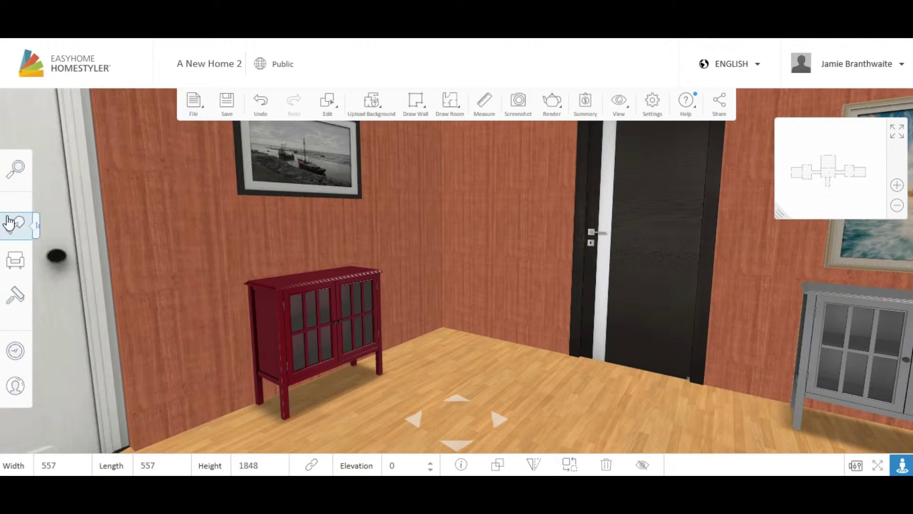
pyautogui.moveTo(29, 180)
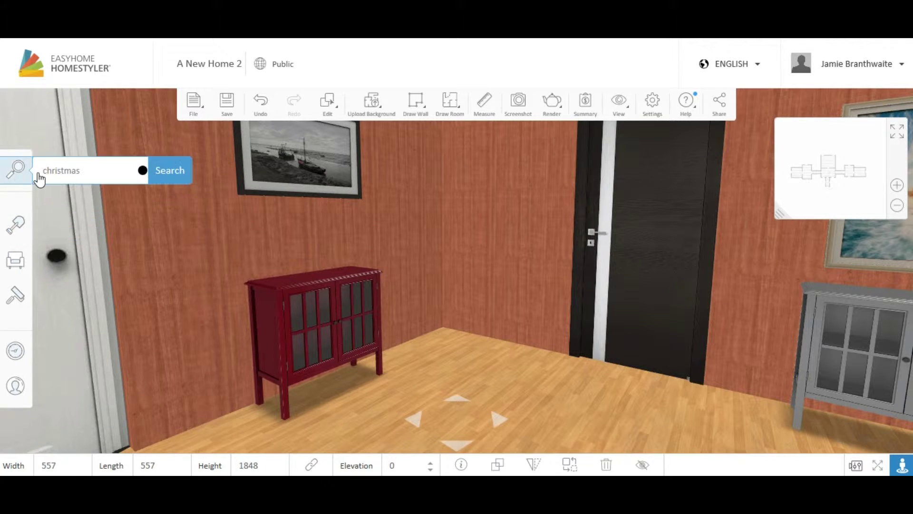
pyautogui.click(174, 178)
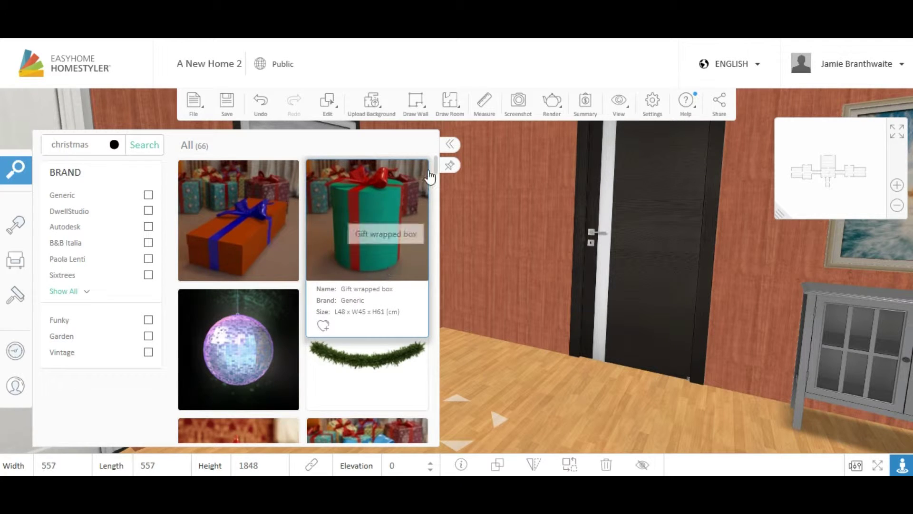
pyautogui.moveTo(435, 163); pyautogui.dragTo(441, 241)
# - Place the White tree from the christmas results in the empty corner beside the red cabinet, and deselect it
pyautogui.click(11, 183)
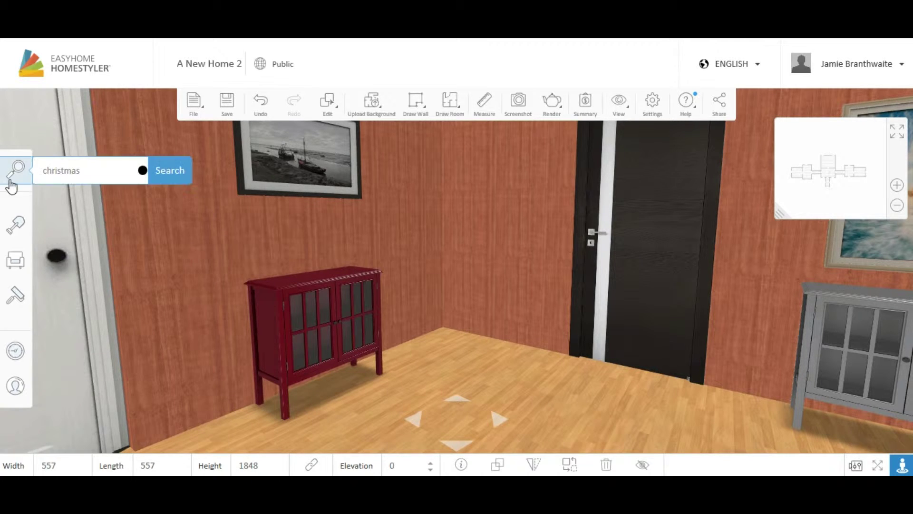
pyautogui.click(168, 185)
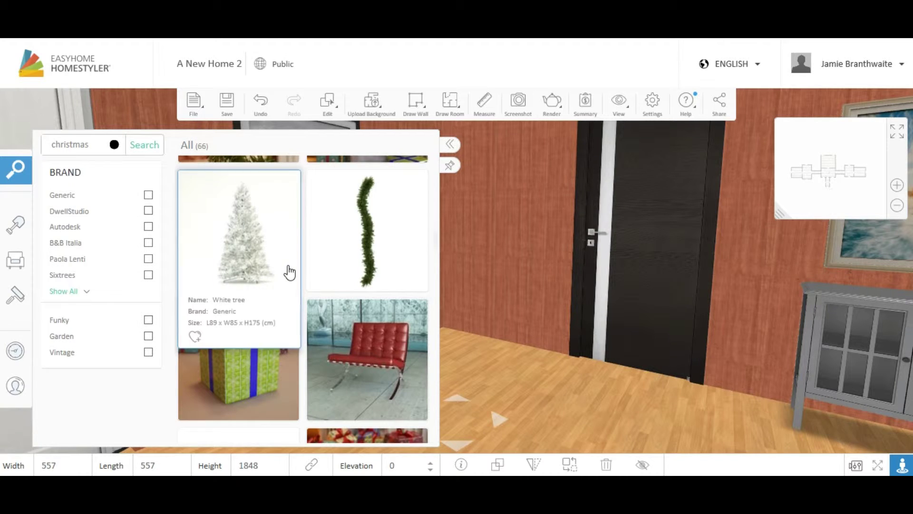
pyautogui.click(281, 272)
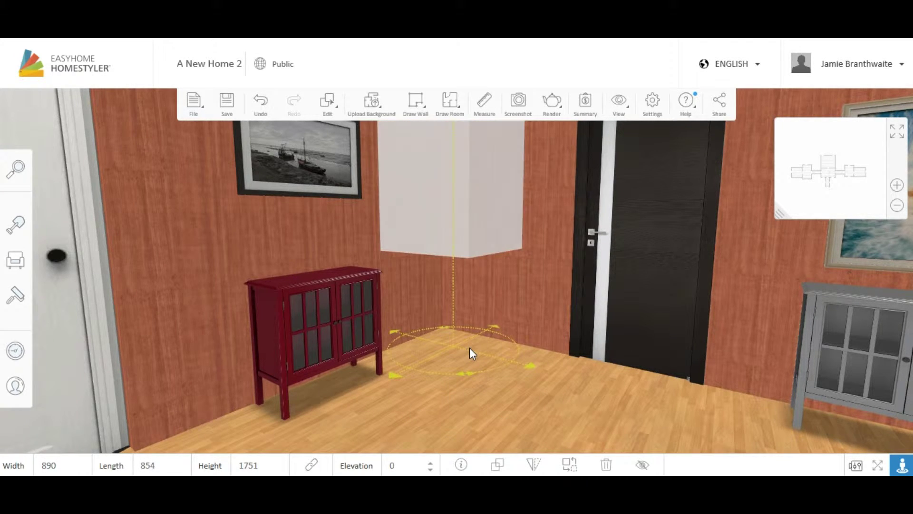
pyautogui.click(475, 382)
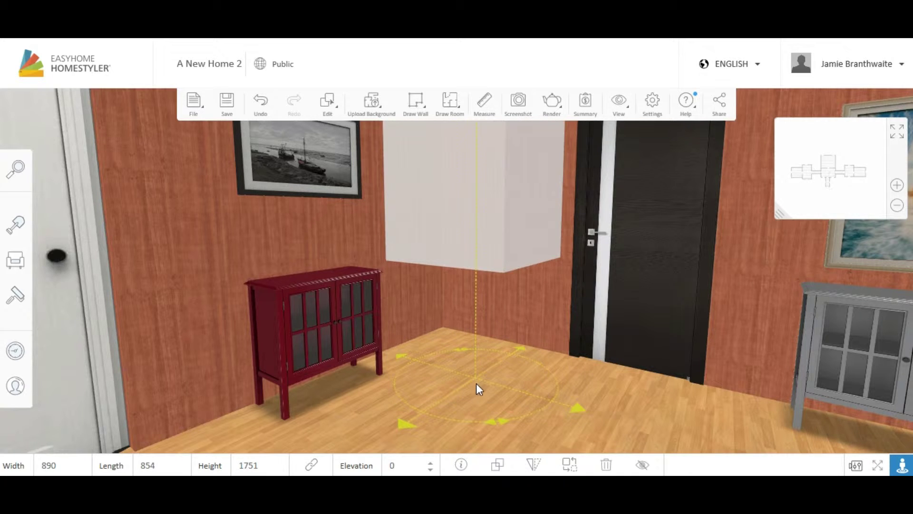
pyautogui.moveTo(465, 331); pyautogui.dragTo(457, 314)
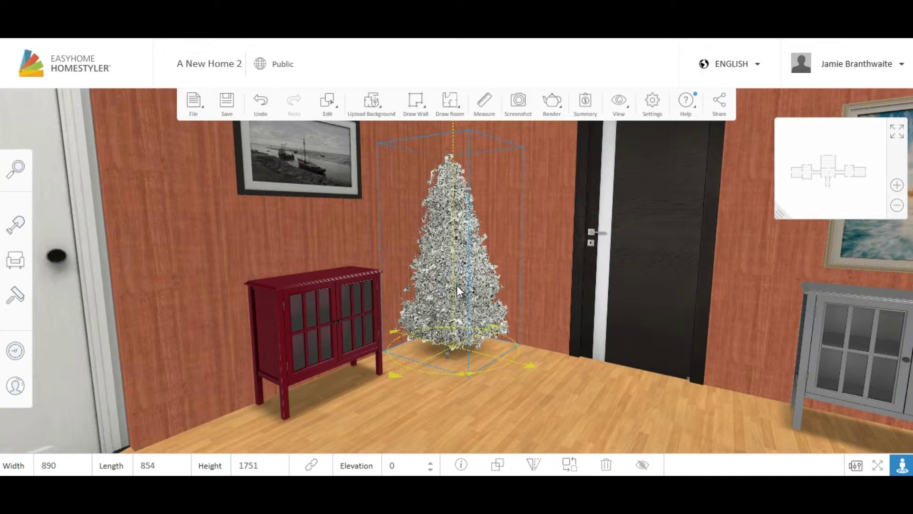
pyautogui.moveTo(229, 206); pyautogui.dragTo(441, 290)
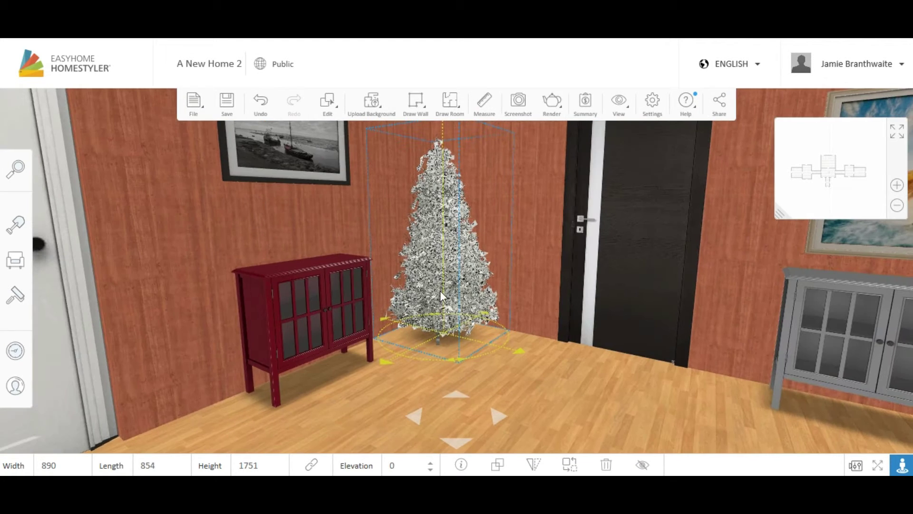
pyautogui.click(601, 381)
pyautogui.click(285, 216)
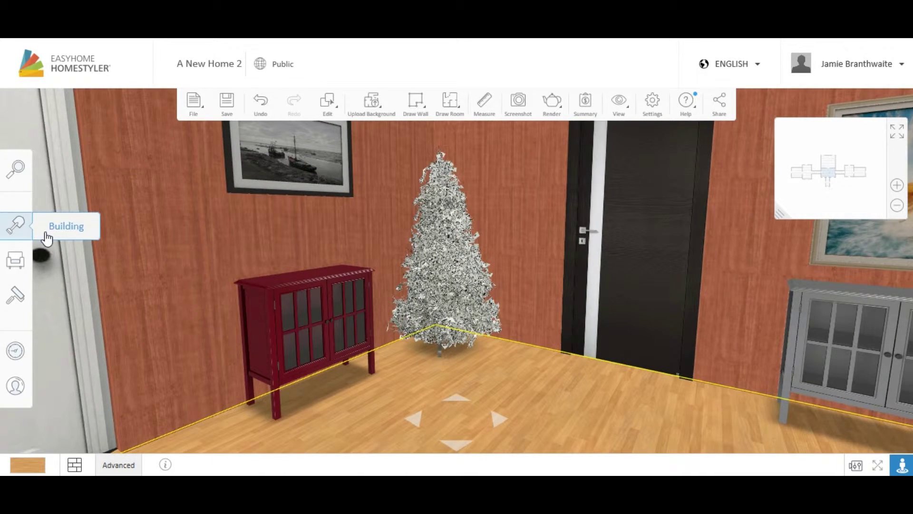
# - Add the green gift box with the blue ribbon from the christmas results to the floor beside the white tree
pyautogui.moveTo(13, 180)
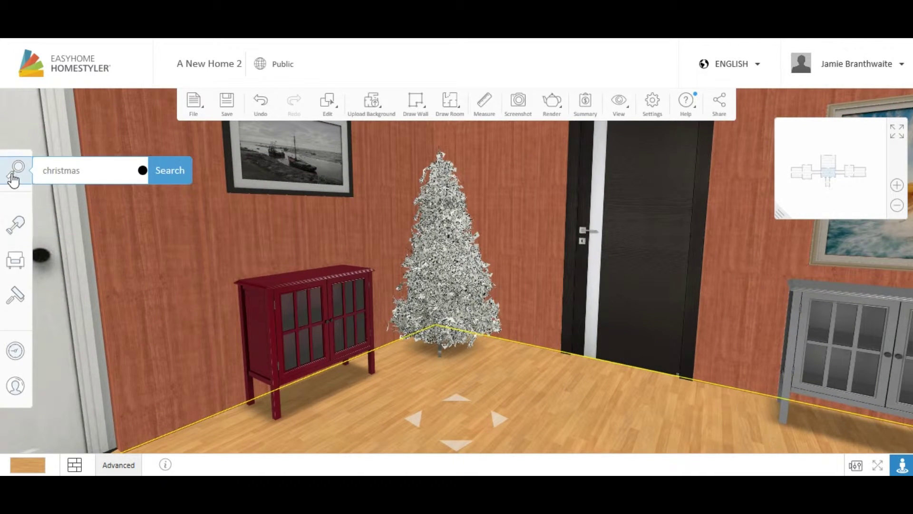
pyautogui.click(175, 171)
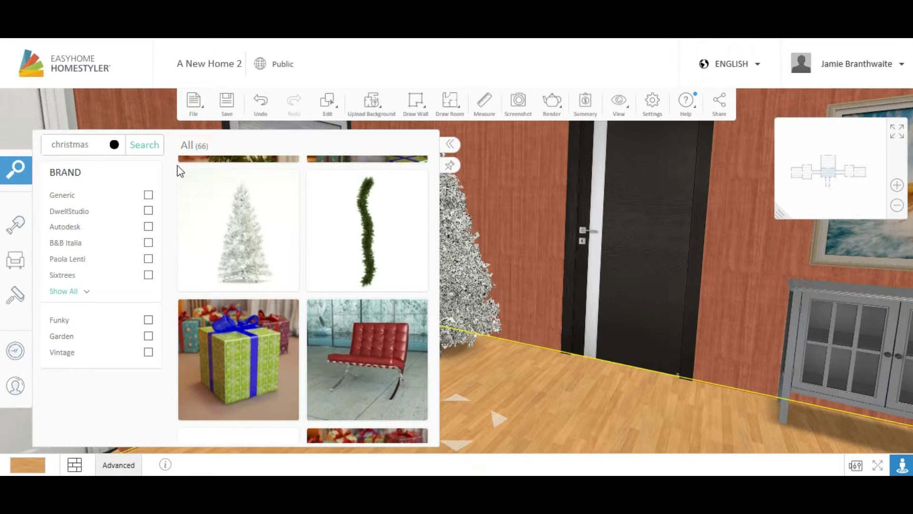
pyautogui.click(239, 345)
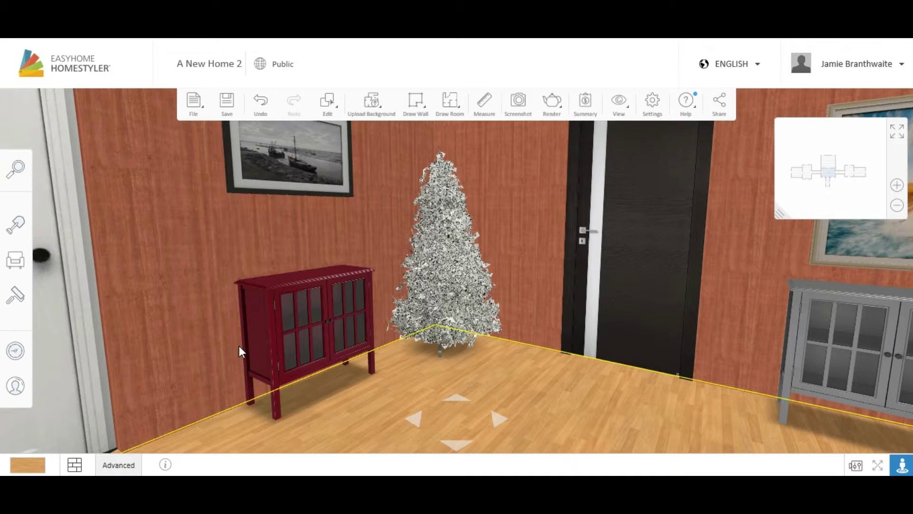
pyautogui.click(499, 342)
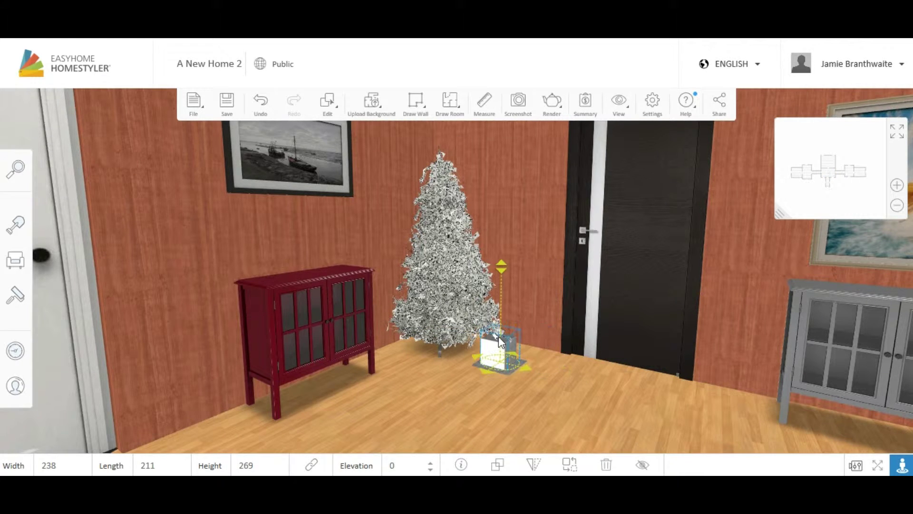
pyautogui.moveTo(496, 354); pyautogui.dragTo(491, 355)
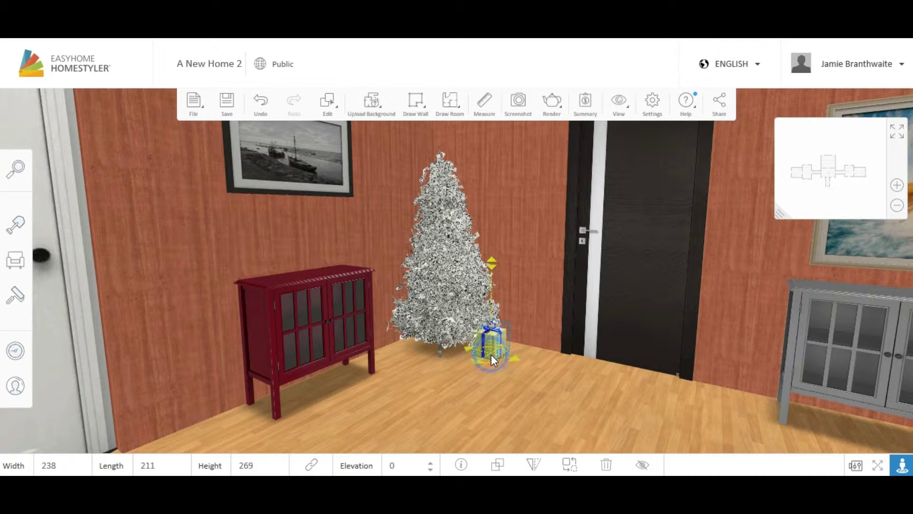
# - Add the round red snowflake Gift wrapped box from the christmas results to the floor in front of the white tree
pyautogui.click(16, 172)
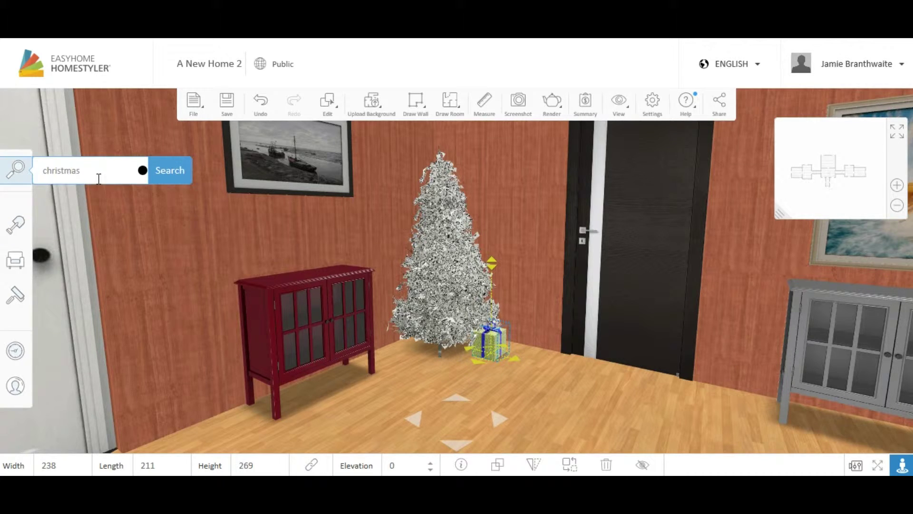
pyautogui.click(164, 177)
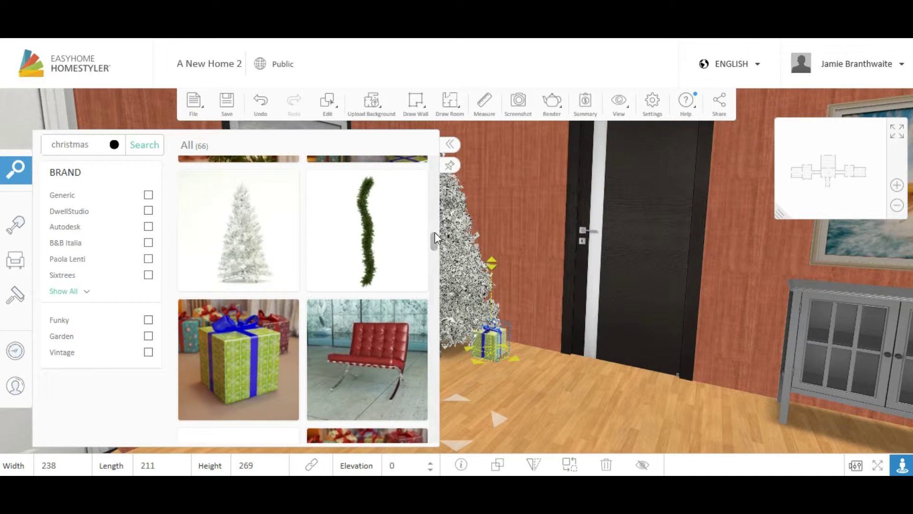
pyautogui.moveTo(436, 239); pyautogui.dragTo(436, 253)
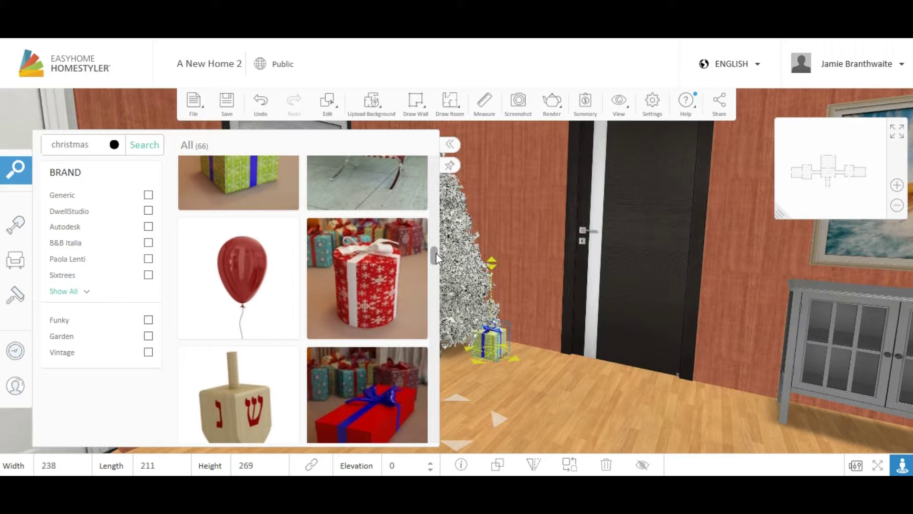
pyautogui.click(397, 265)
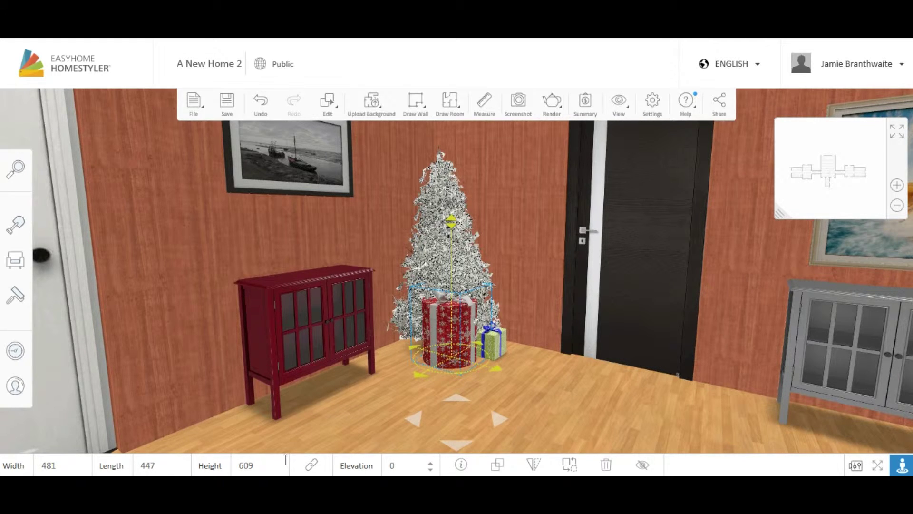
# - Set the height of the round red gift box in front of the tree to 100, and deselect it
pyautogui.click(263, 463)
pyautogui.click(259, 464)
pyautogui.press('BackSpace')
pyautogui.write('467')
pyautogui.press('Return')
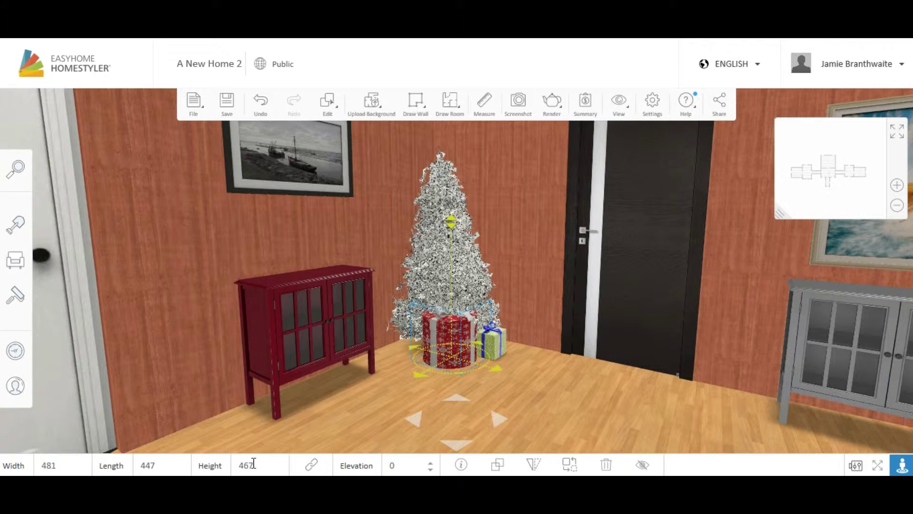
pyautogui.press('BackSpace')
pyautogui.press('BackSpace')
pyautogui.write('25')
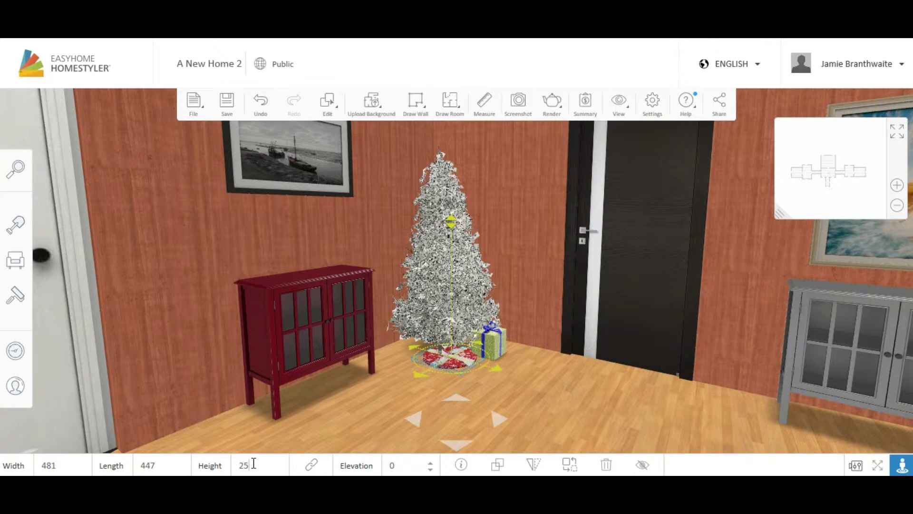
pyautogui.press('BackSpace')
pyautogui.write('100')
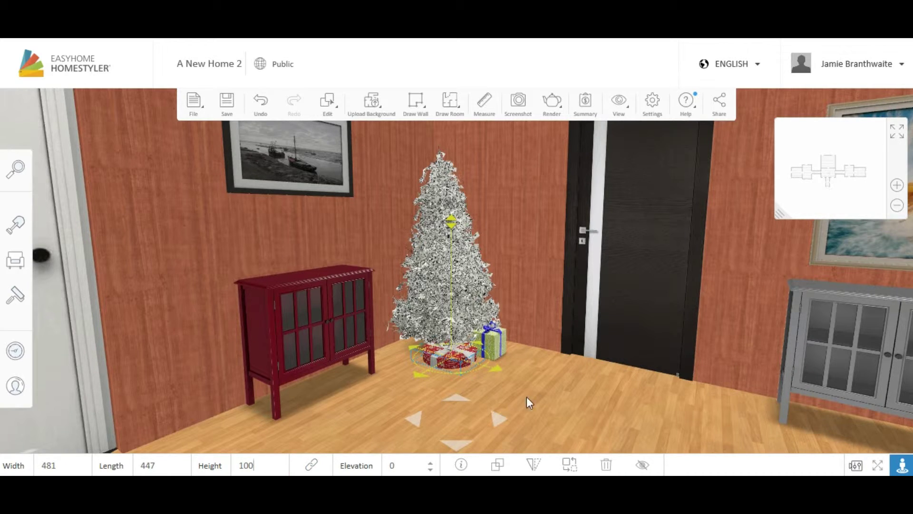
pyautogui.click(539, 392)
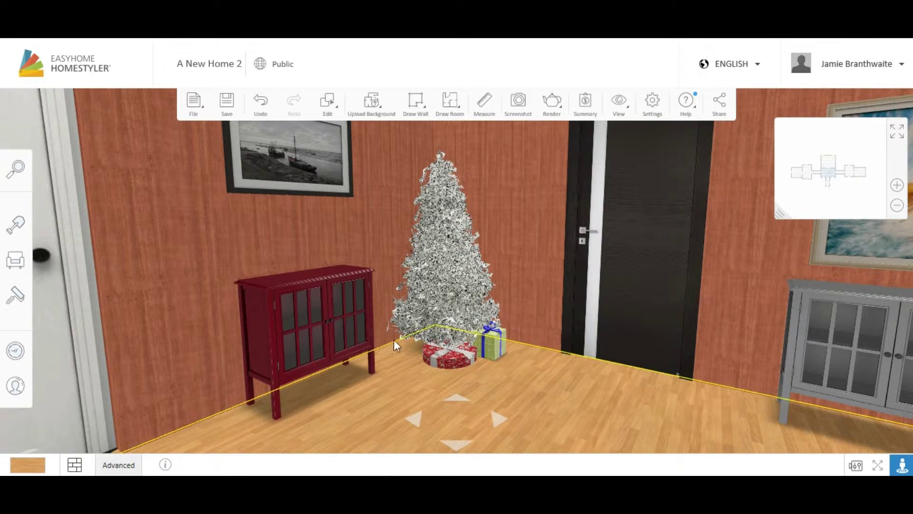
# - Place the green gift box with the red ribbon from the christmas results between the red cabinet and the round red gift
pyautogui.moveTo(16, 186)
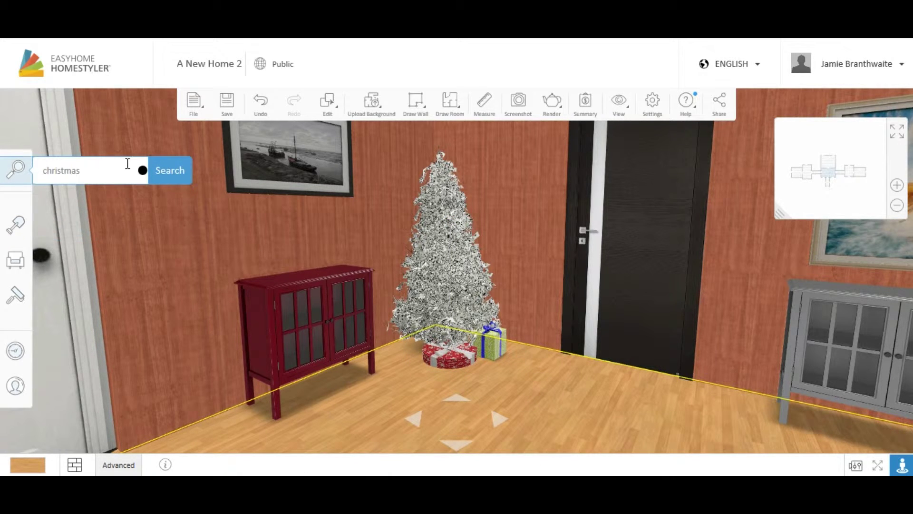
pyautogui.click(156, 175)
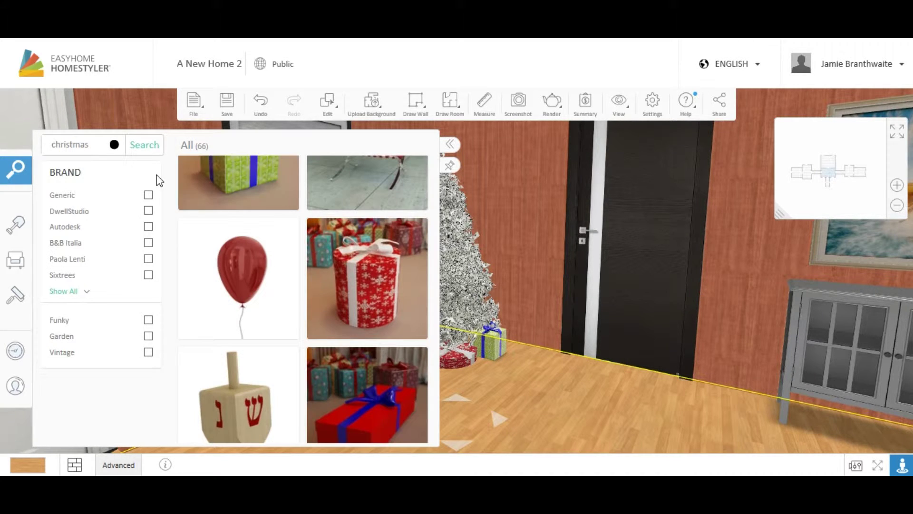
pyautogui.moveTo(434, 256); pyautogui.dragTo(440, 297)
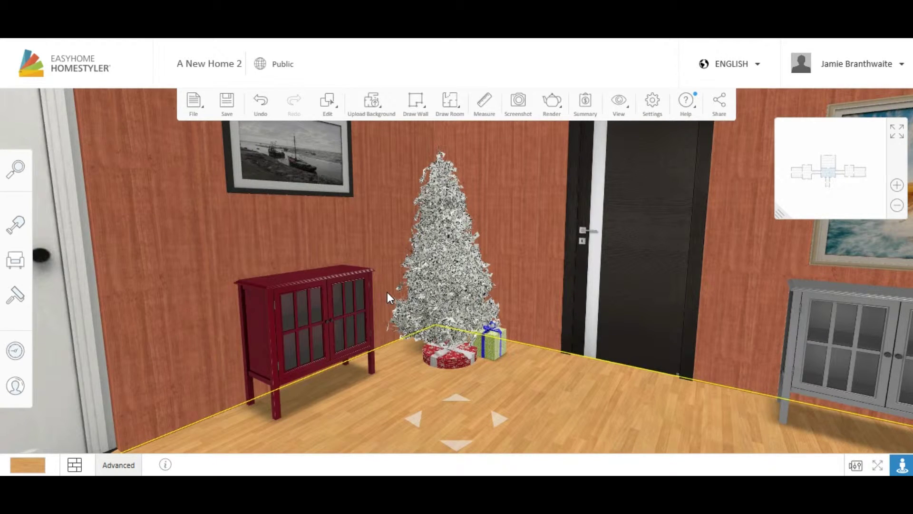
pyautogui.moveTo(2, 189)
pyautogui.click(167, 180)
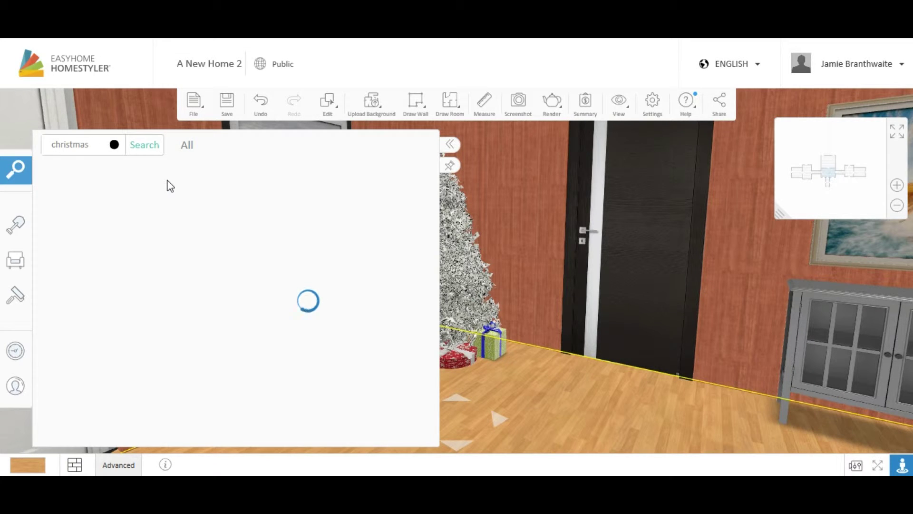
pyautogui.click(365, 304)
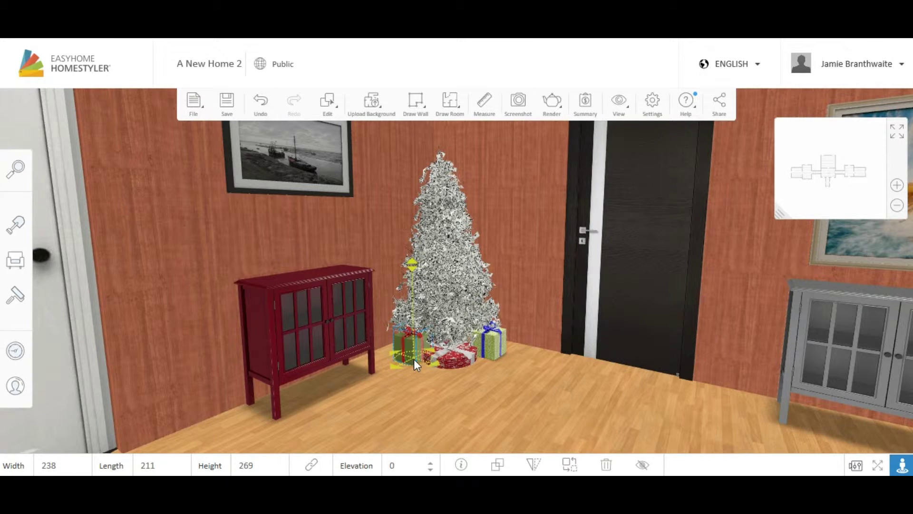
pyautogui.click(414, 359)
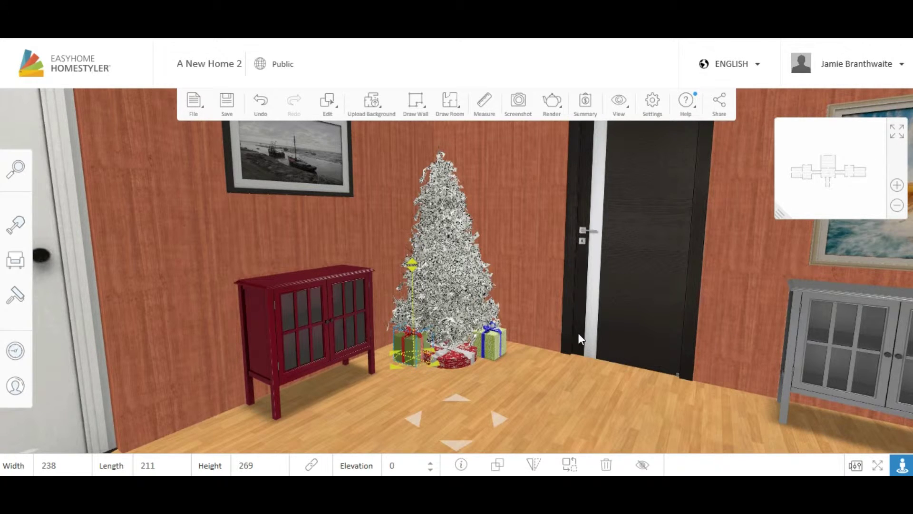
# - Browse the christmas product results again for further decorations for the room
pyautogui.scroll(-5, 499, 399)
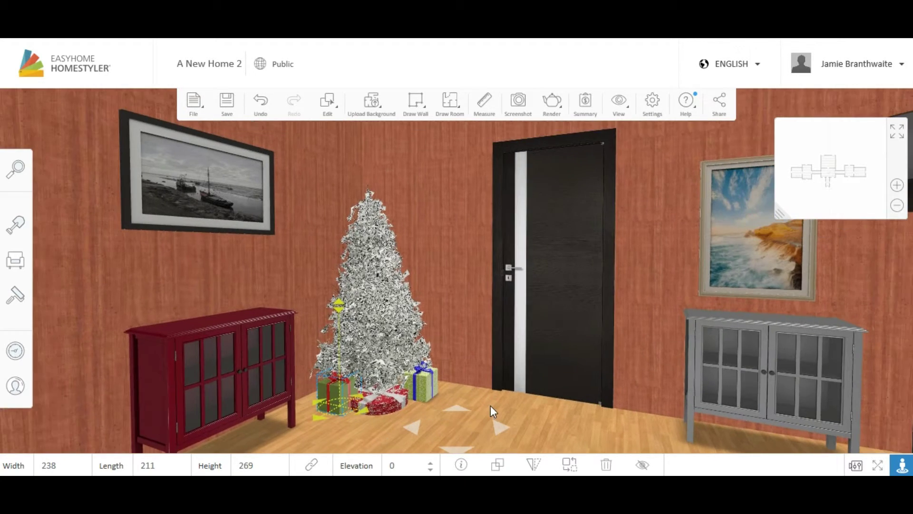
pyautogui.moveTo(493, 409)
pyautogui.mouseDown()
pyautogui.moveTo(456, 423)
pyautogui.moveTo(471, 425)
pyautogui.mouseUp()
pyautogui.click(15, 169)
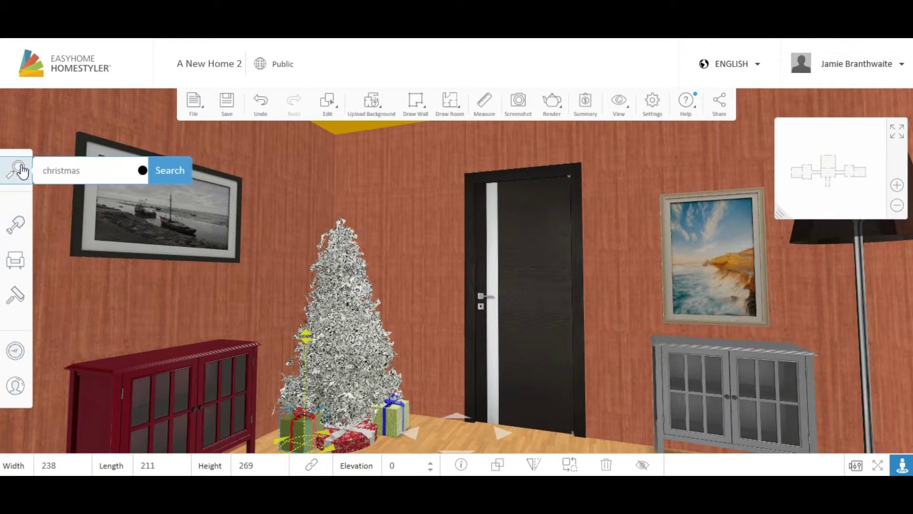
pyautogui.click(161, 175)
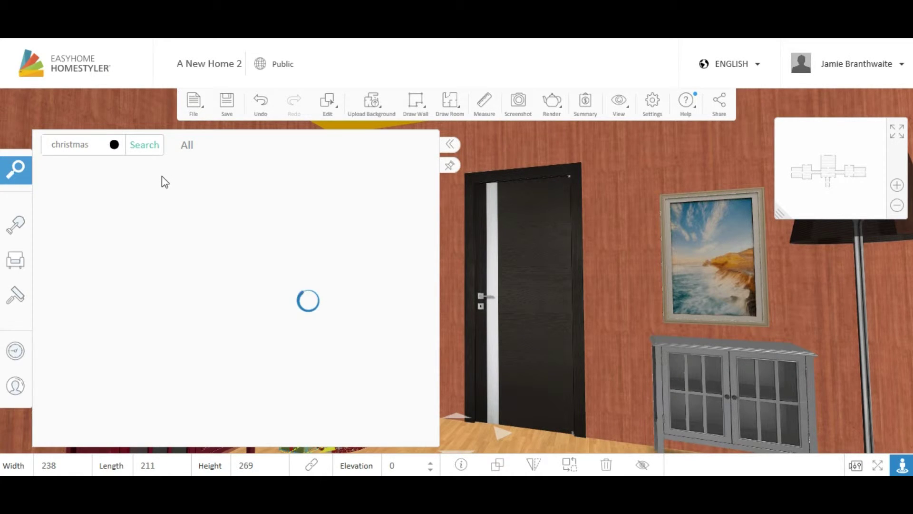
pyautogui.moveTo(433, 291); pyautogui.dragTo(443, 190)
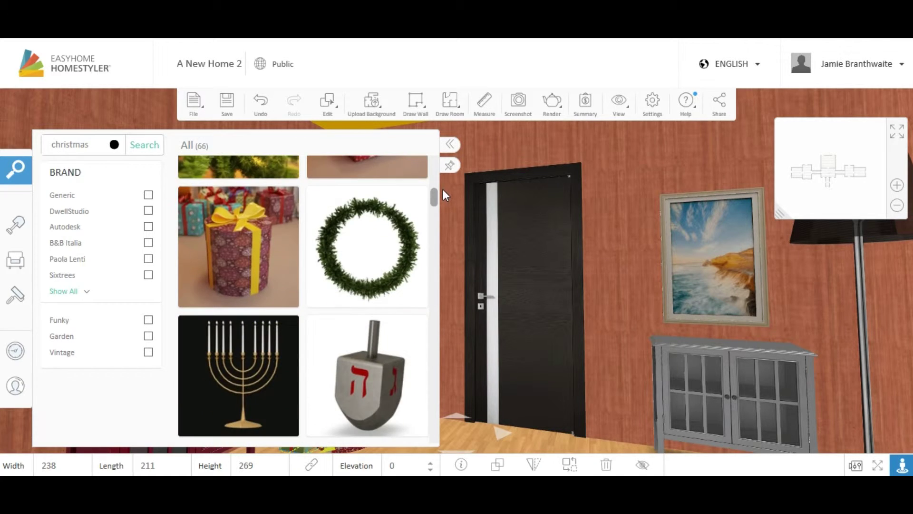
pyautogui.moveTo(16, 169)
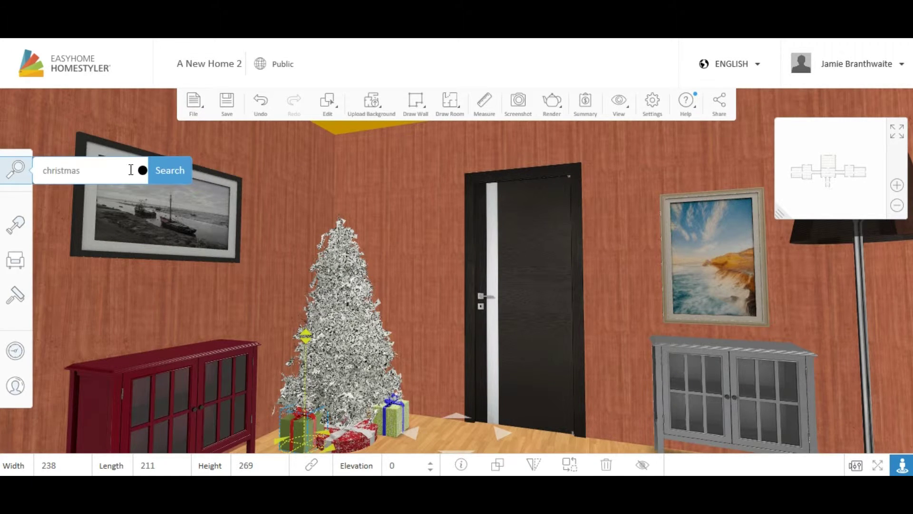
pyautogui.click(164, 175)
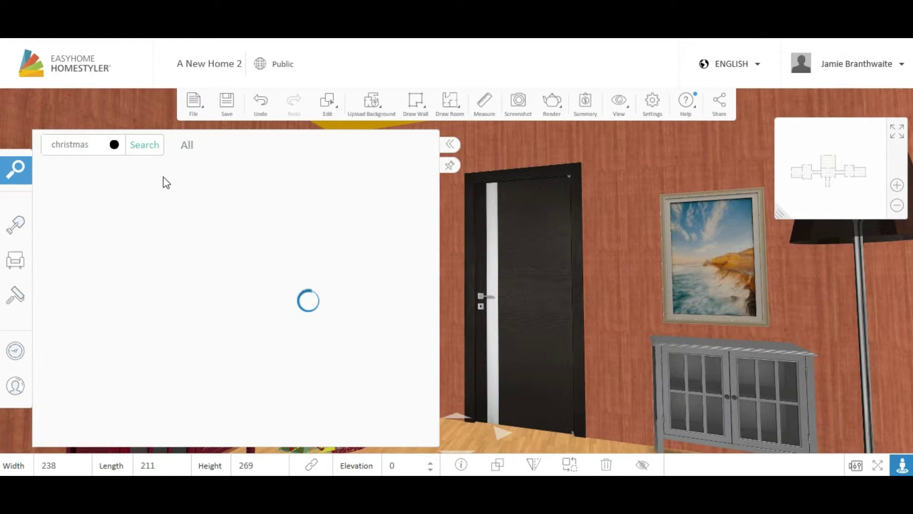
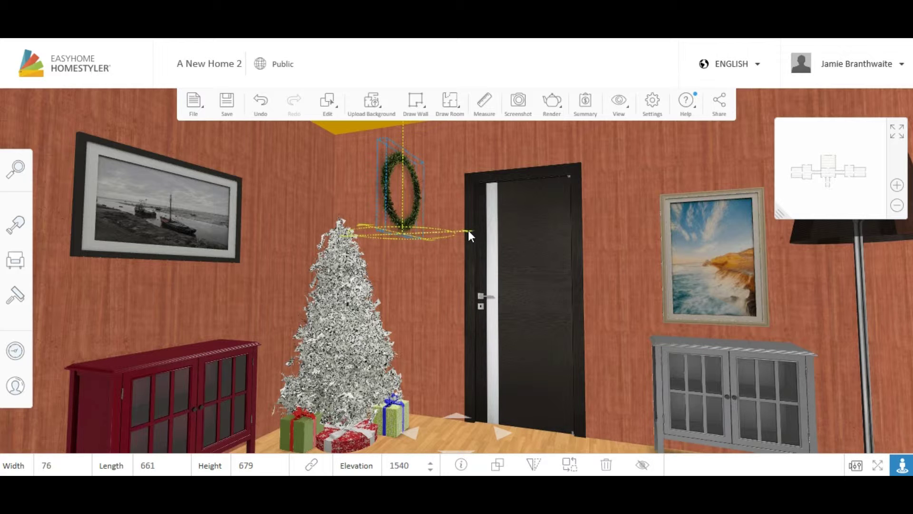
# - Position the wreath on the wall between the white tree and the black door at elevation 1533, turned flat against the wall
pyautogui.moveTo(466, 232); pyautogui.dragTo(346, 271)
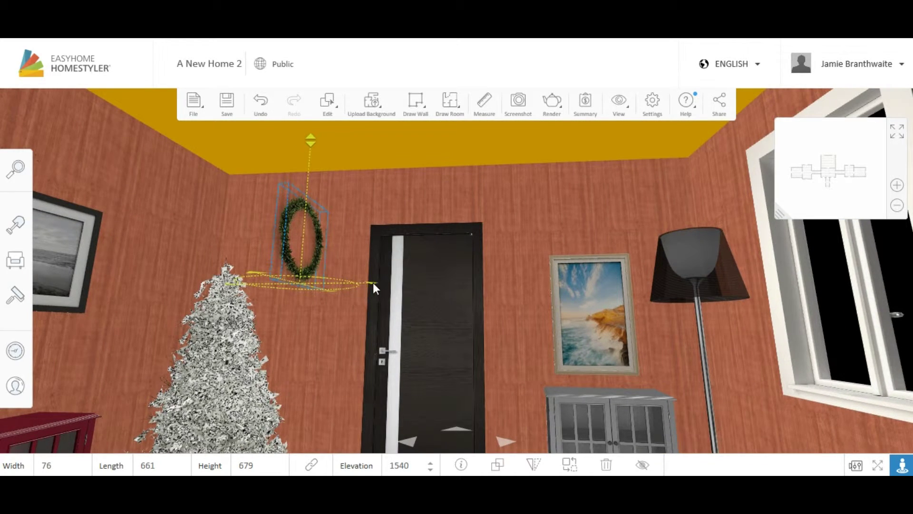
pyautogui.moveTo(373, 284); pyautogui.dragTo(346, 288)
pyautogui.moveTo(334, 342); pyautogui.dragTo(260, 317)
pyautogui.moveTo(305, 288); pyautogui.dragTo(348, 283)
pyautogui.moveTo(187, 256); pyautogui.dragTo(605, 271)
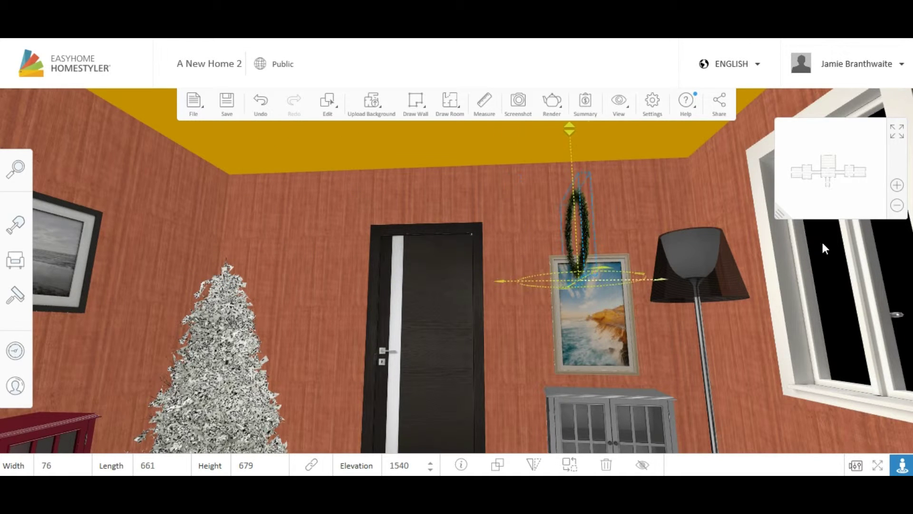
pyautogui.moveTo(573, 224); pyautogui.dragTo(366, 252)
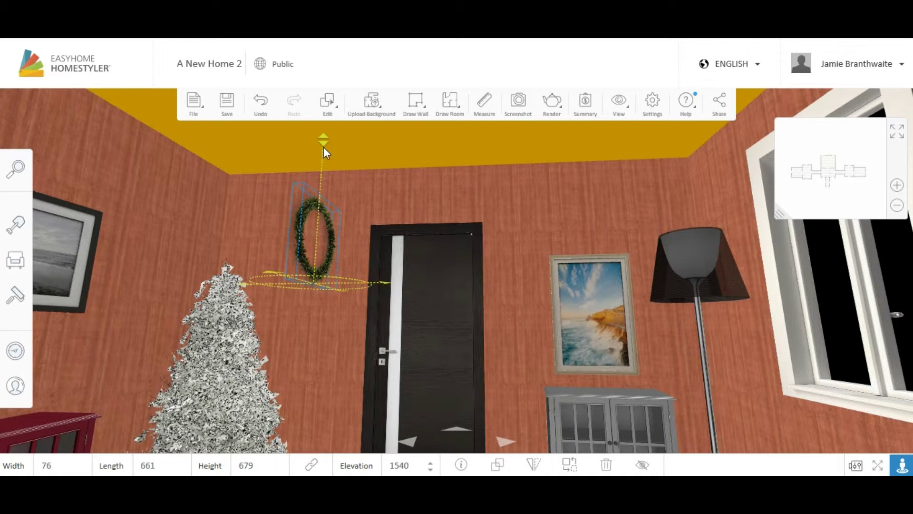
pyautogui.moveTo(323, 143); pyautogui.dragTo(332, 221)
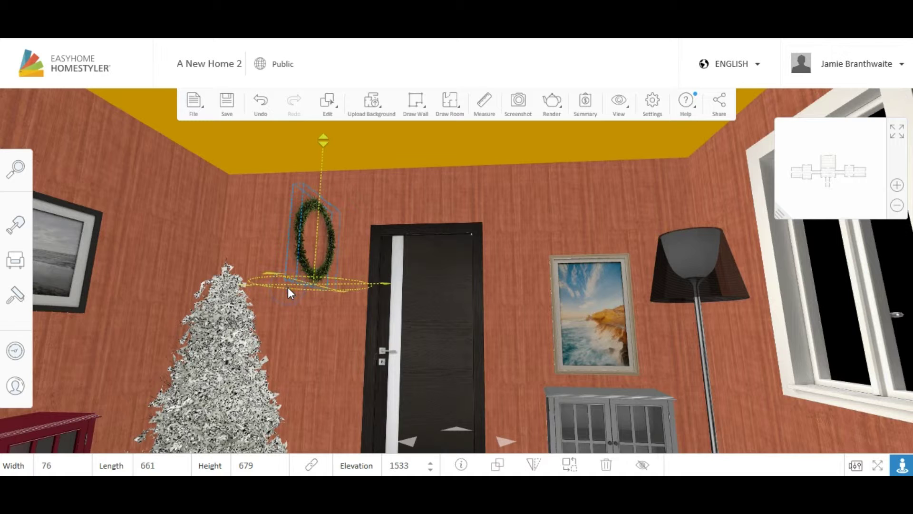
pyautogui.moveTo(353, 289); pyautogui.dragTo(295, 287)
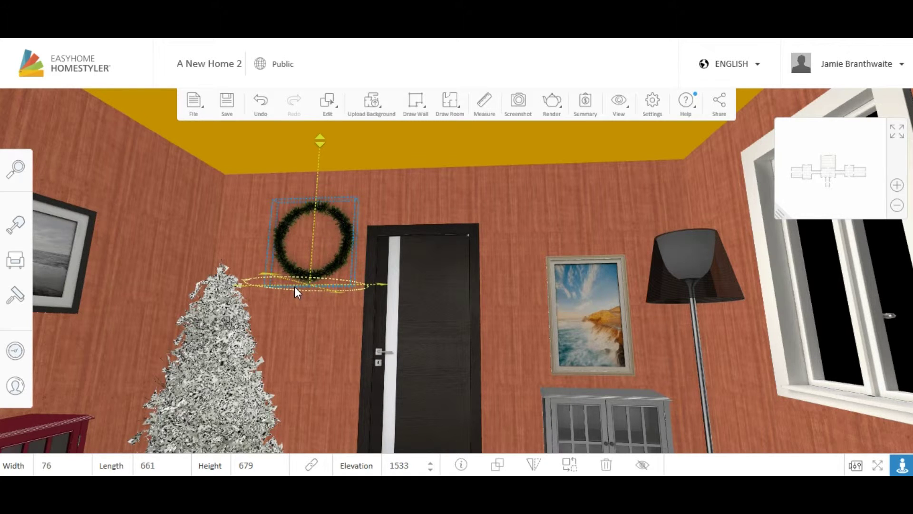
# - Add the Garland from the christmas results to the wall above the boat picture, beside the wreath, at elevation 2046
pyautogui.click(7, 178)
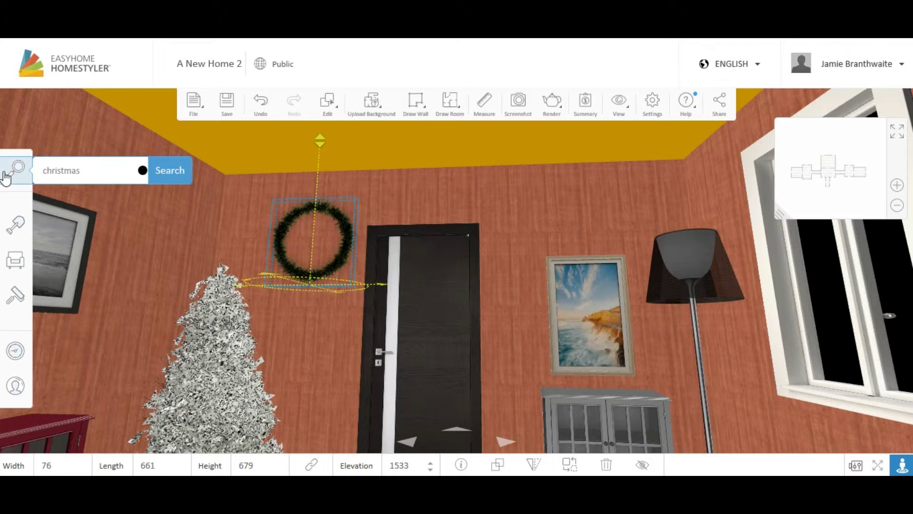
pyautogui.click(5, 177)
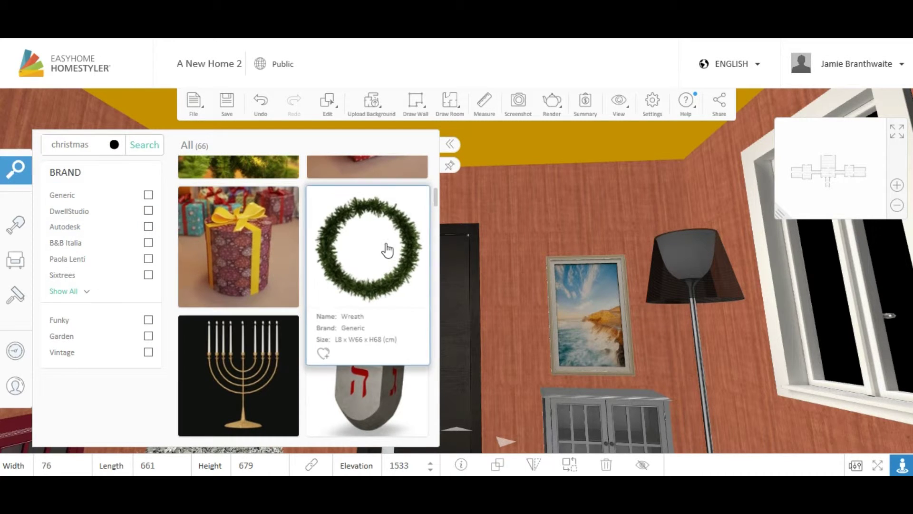
pyautogui.moveTo(435, 197); pyautogui.dragTo(433, 169)
pyautogui.moveTo(372, 297)
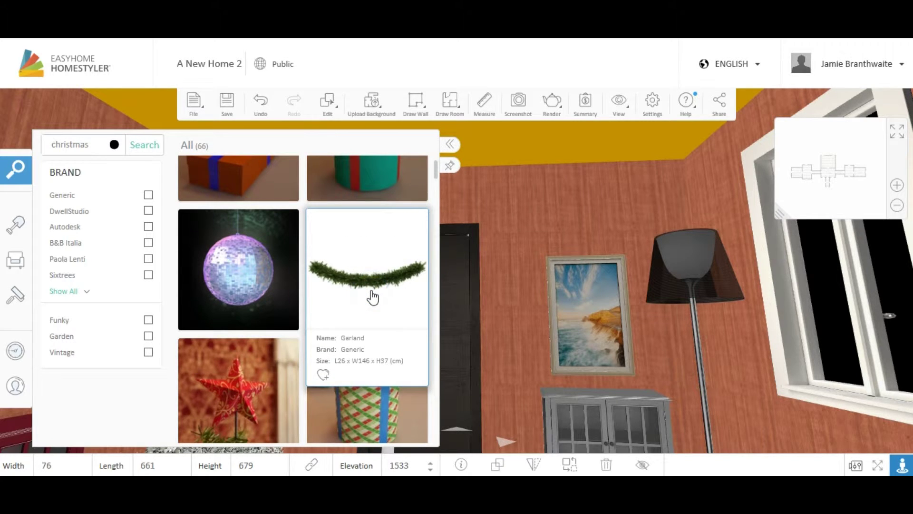
pyautogui.click(373, 294)
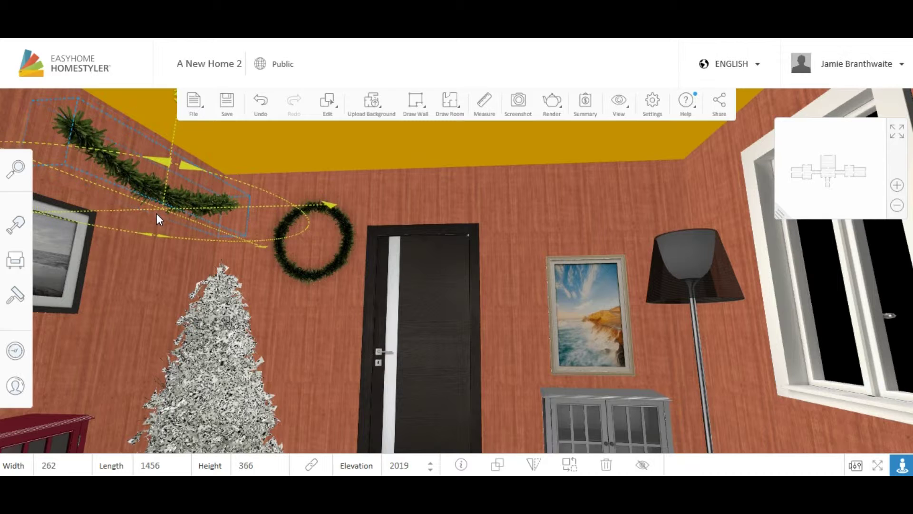
pyautogui.click(156, 211)
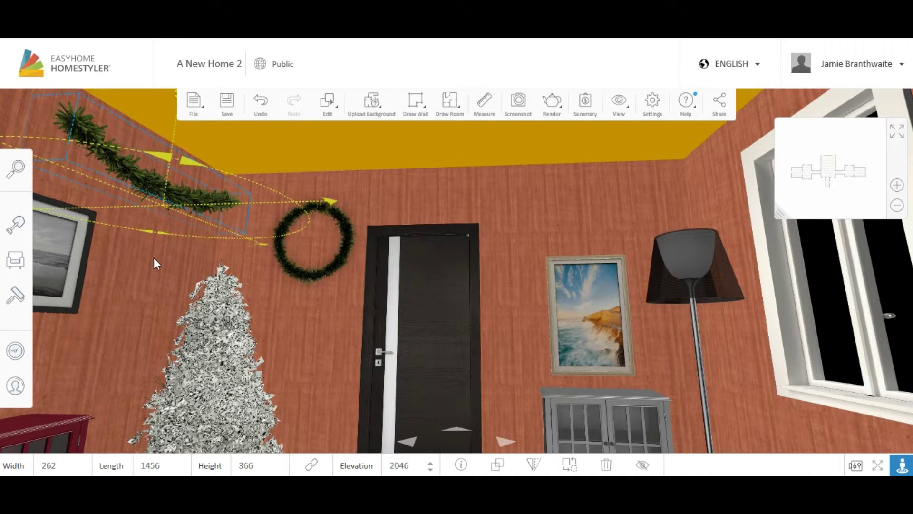
# - Place a second Garland from the christmas results end to end with the first, towards the white door, at elevation 2099
pyautogui.moveTo(153, 257); pyautogui.dragTo(507, 306)
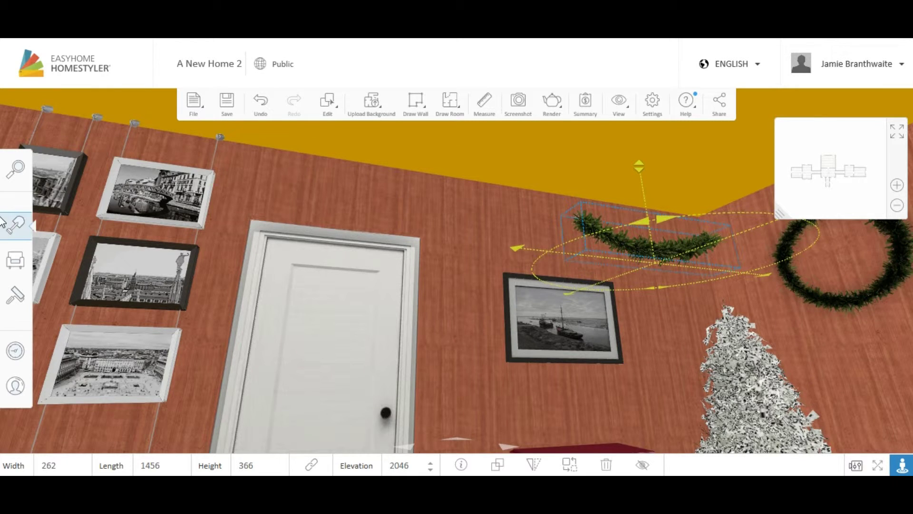
pyautogui.click(19, 170)
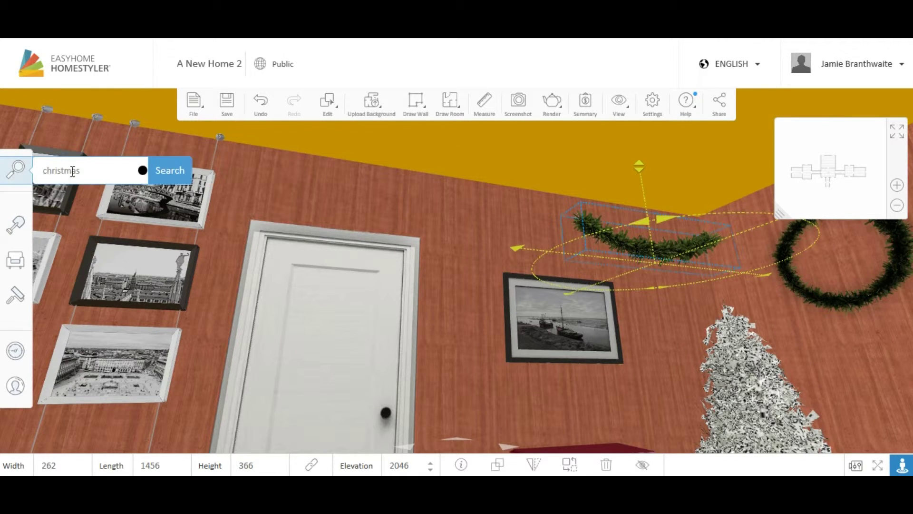
pyautogui.click(170, 176)
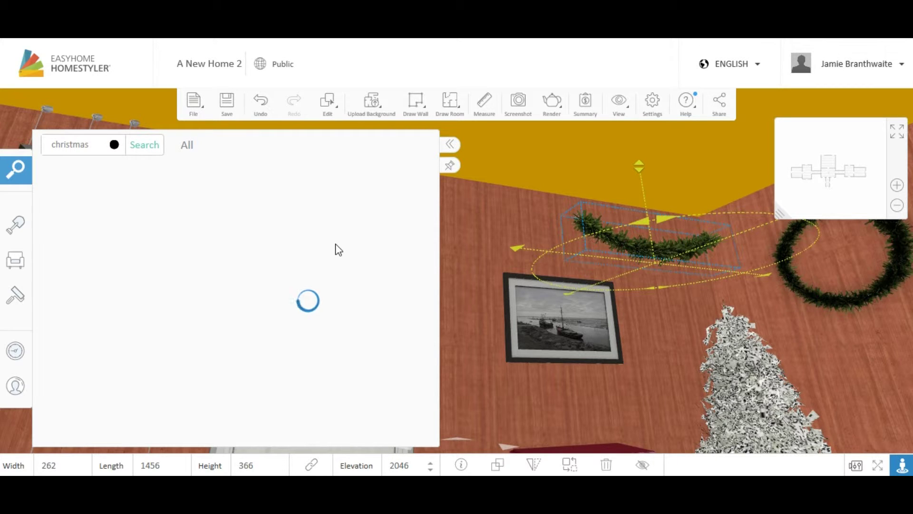
pyautogui.moveTo(340, 261); pyautogui.dragTo(494, 246)
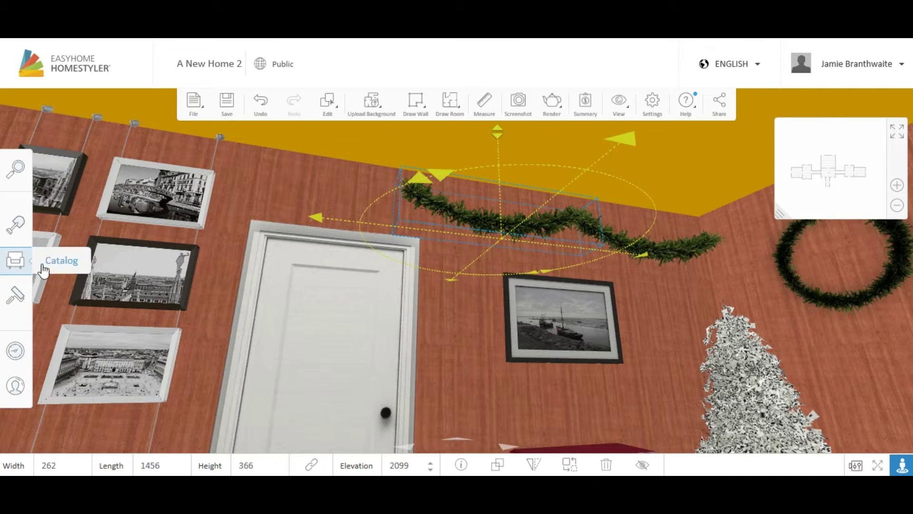
# - Continue the garland chain with a third Garland from the christmas results above the white door at elevation 2163
pyautogui.moveTo(15, 183)
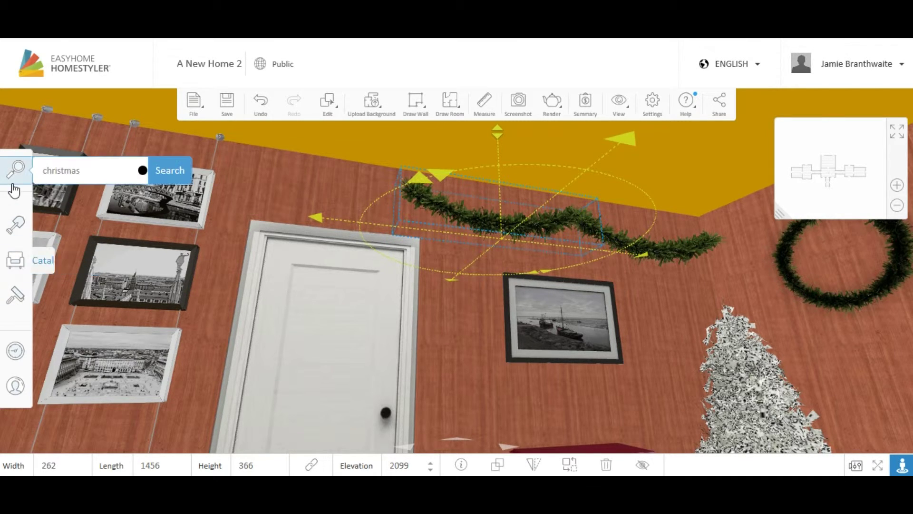
pyautogui.click(156, 175)
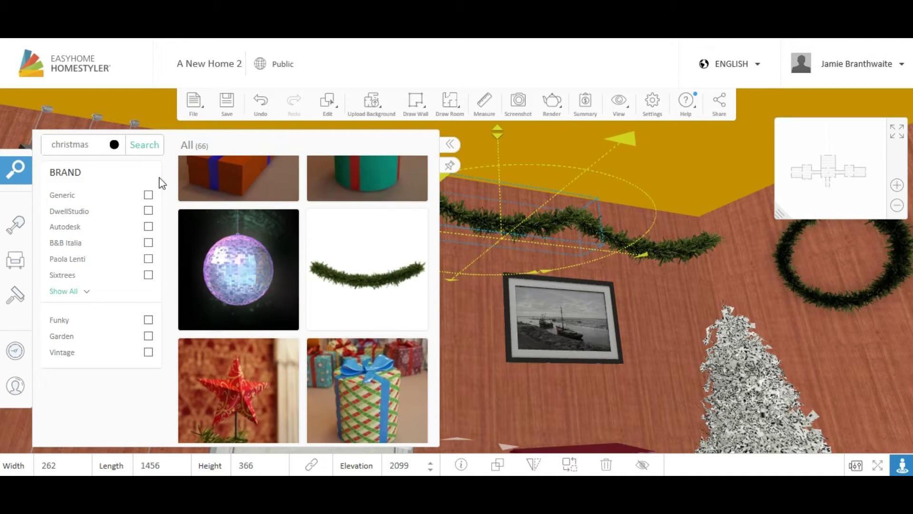
pyautogui.click(381, 264)
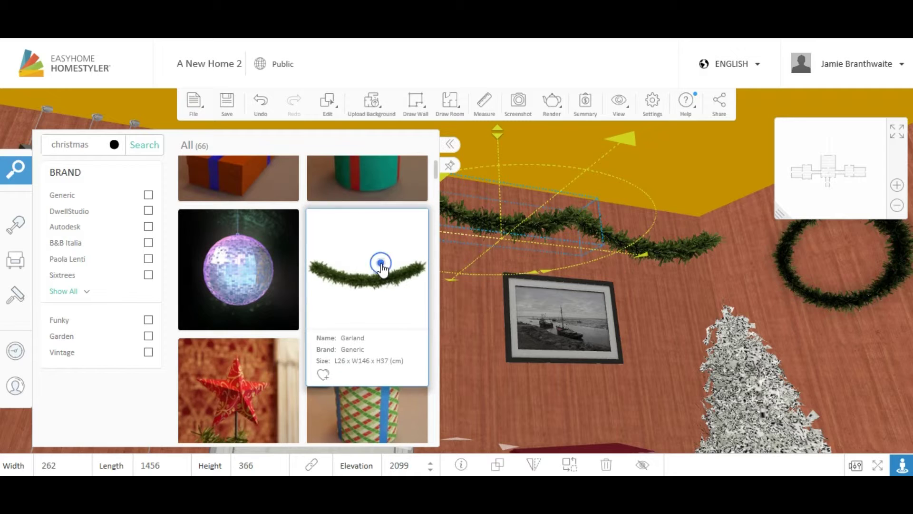
pyautogui.click(330, 187)
pyautogui.moveTo(318, 186); pyautogui.dragTo(318, 218)
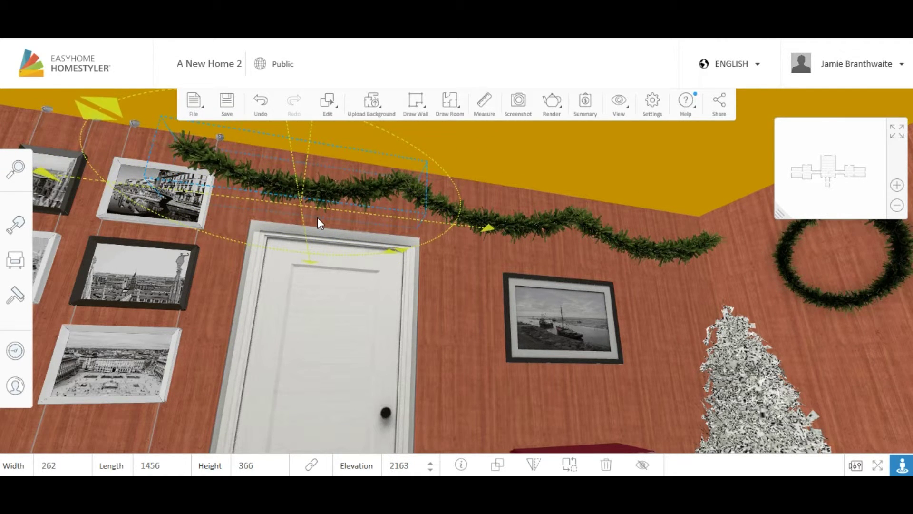
# - Hang the mirrored disco ball from the christmas results on the ceiling in front of the black door, and deselect it
pyautogui.moveTo(464, 320); pyautogui.dragTo(170, 290)
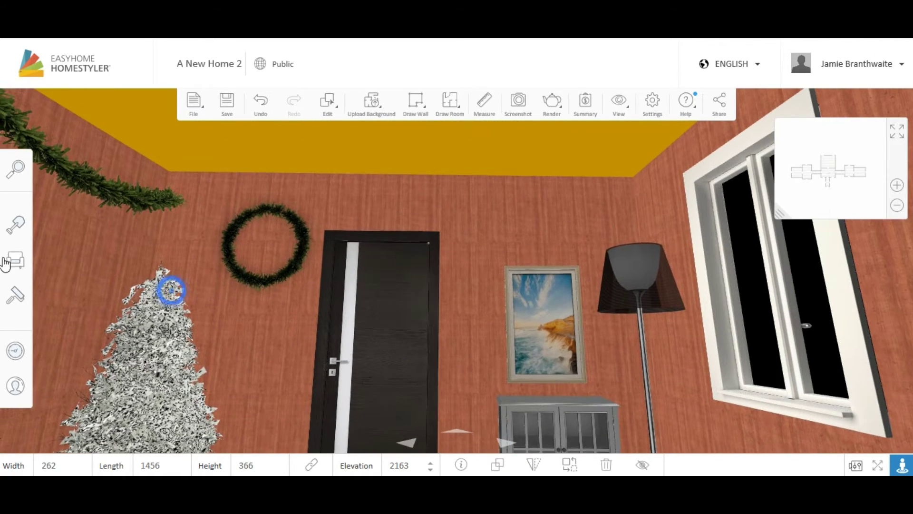
pyautogui.click(16, 169)
pyautogui.click(159, 174)
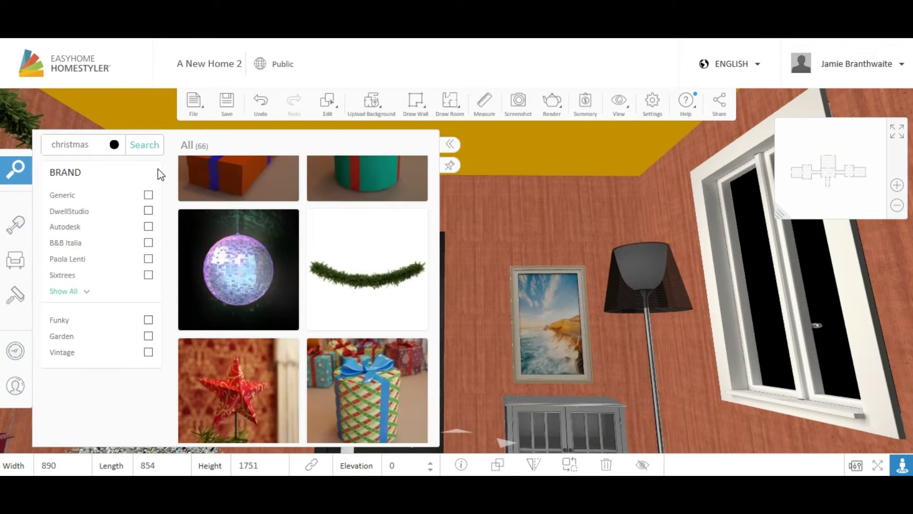
pyautogui.click(246, 261)
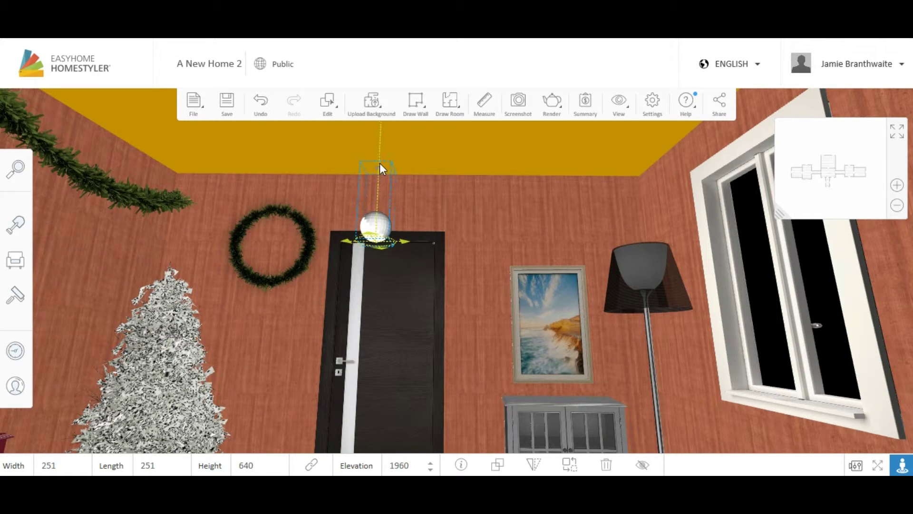
pyautogui.moveTo(383, 141); pyautogui.dragTo(383, 124)
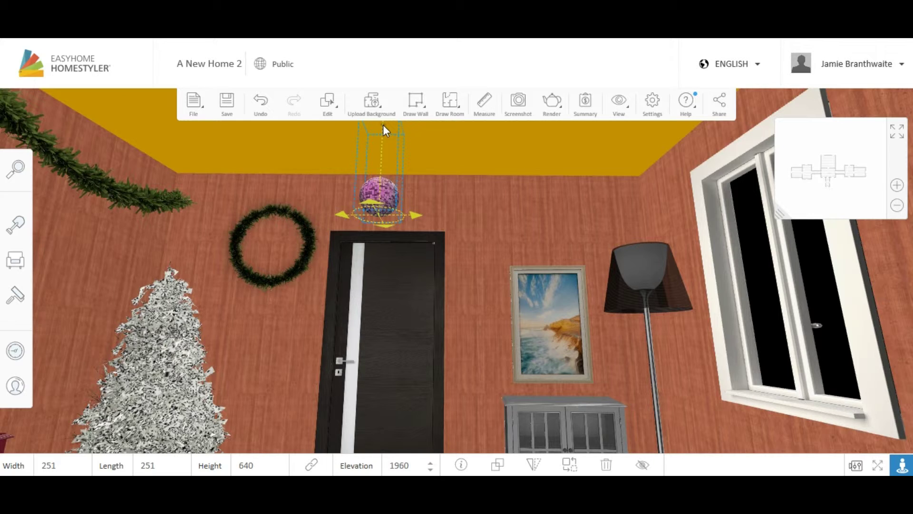
pyautogui.moveTo(383, 125); pyautogui.dragTo(481, 226)
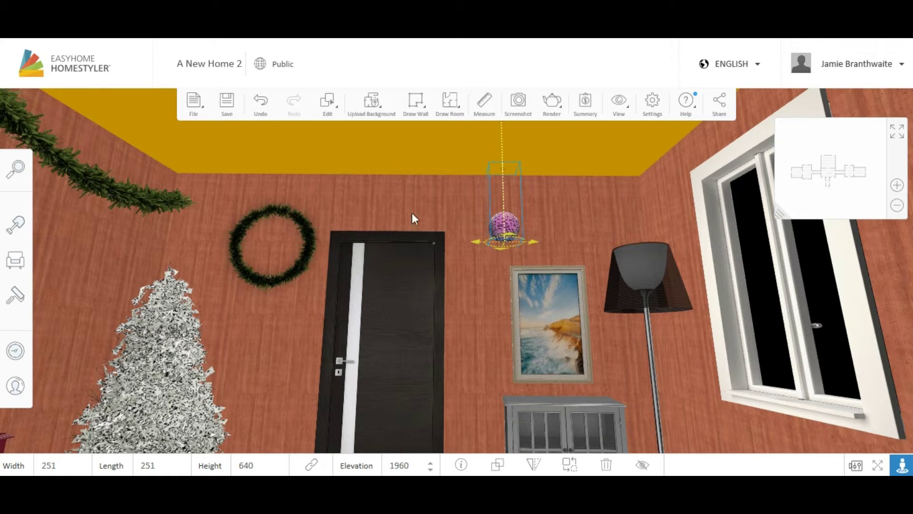
pyautogui.moveTo(514, 230); pyautogui.dragTo(516, 353)
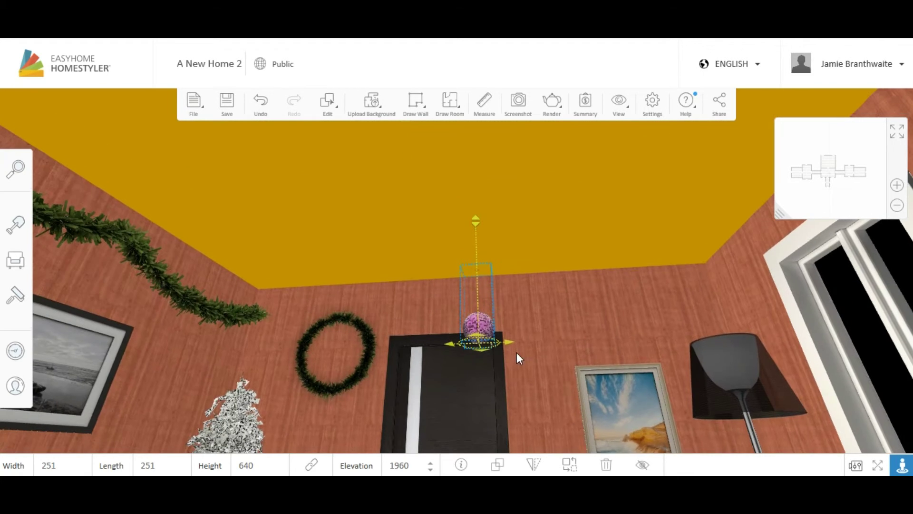
pyautogui.moveTo(479, 297); pyautogui.dragTo(459, 176)
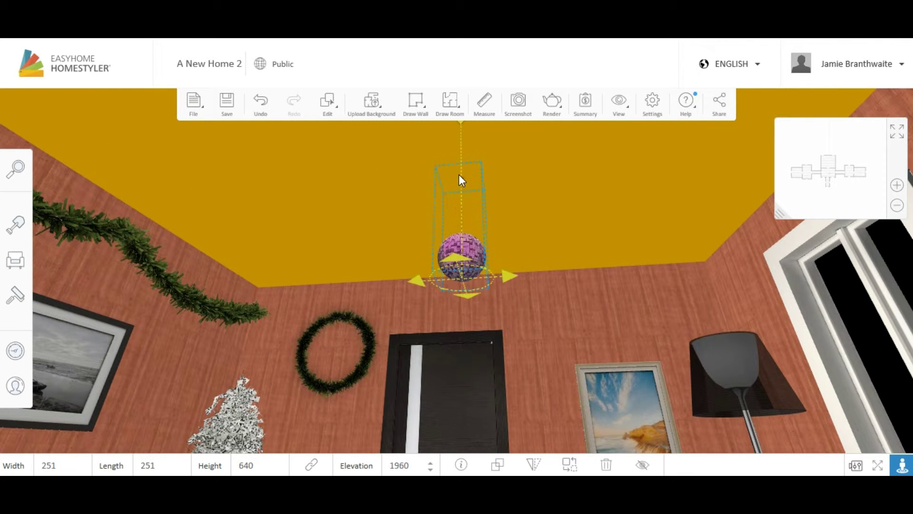
pyautogui.click(545, 305)
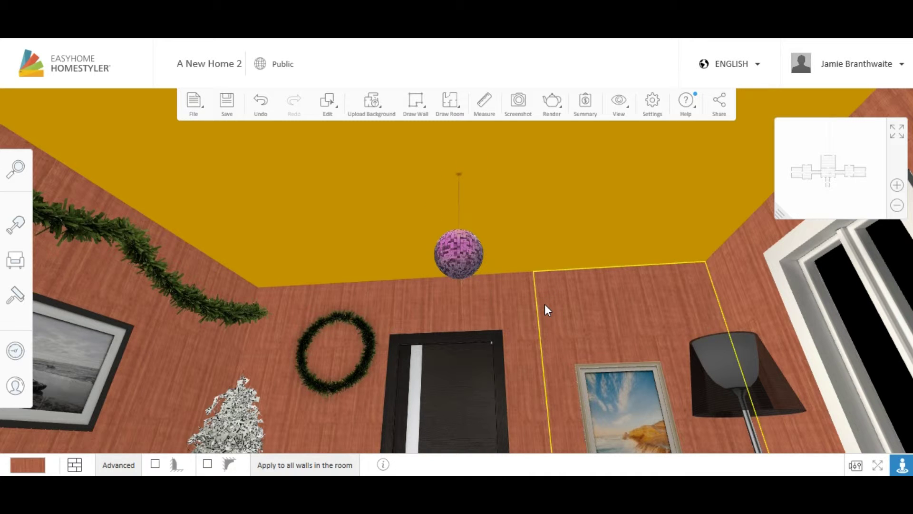
# - Add the red star from the christmas results at the top of the white tree, at elevation 1718
pyautogui.moveTo(559, 210); pyautogui.dragTo(580, 140)
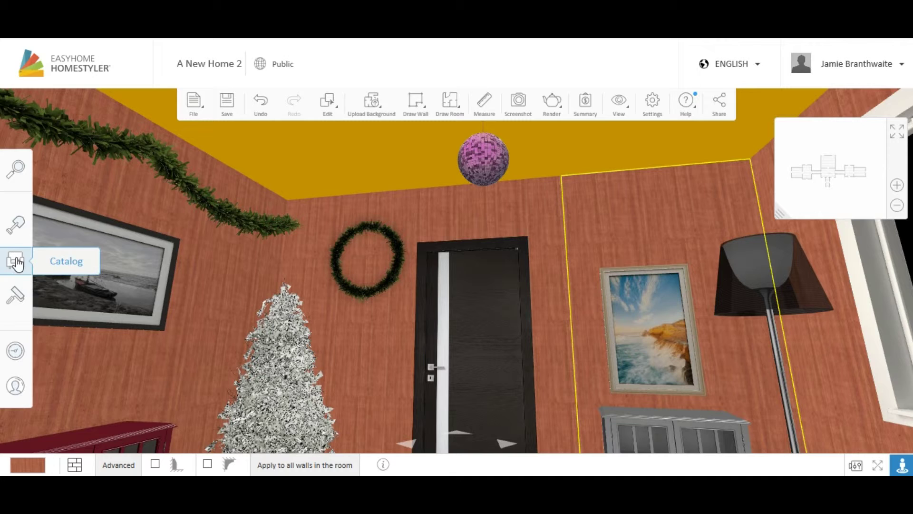
pyautogui.click(58, 271)
pyautogui.moveTo(23, 177)
pyautogui.click(25, 177)
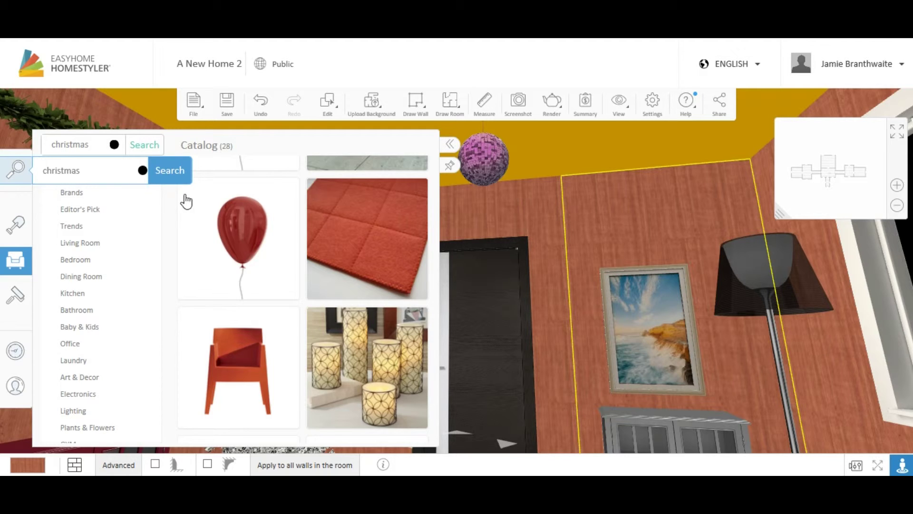
pyautogui.click(170, 171)
pyautogui.click(234, 389)
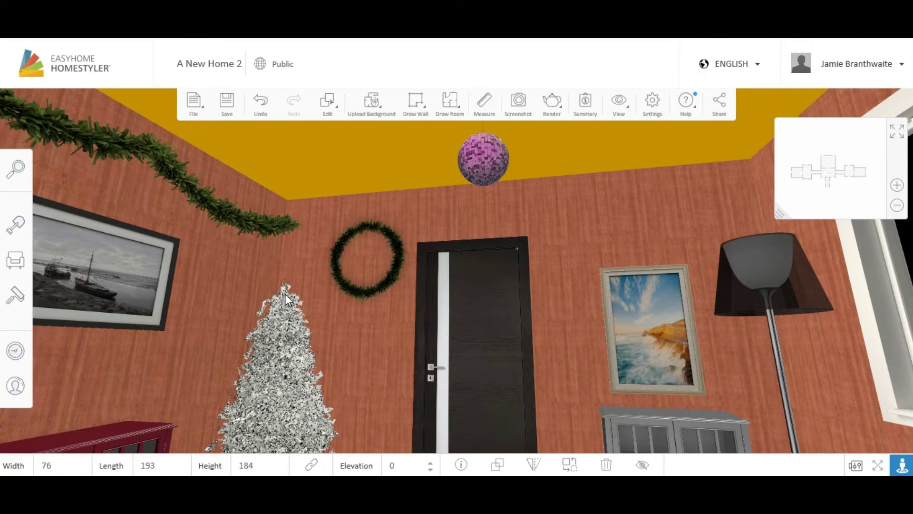
pyautogui.moveTo(295, 293)
pyautogui.mouseDown()
pyautogui.moveTo(308, 292)
pyautogui.moveTo(284, 281)
pyautogui.moveTo(326, 292)
pyautogui.moveTo(301, 288)
pyautogui.mouseUp()
# - Move the red star from the treetop to the wall between the boat picture and the tree, and deselect it
pyautogui.press('Left')
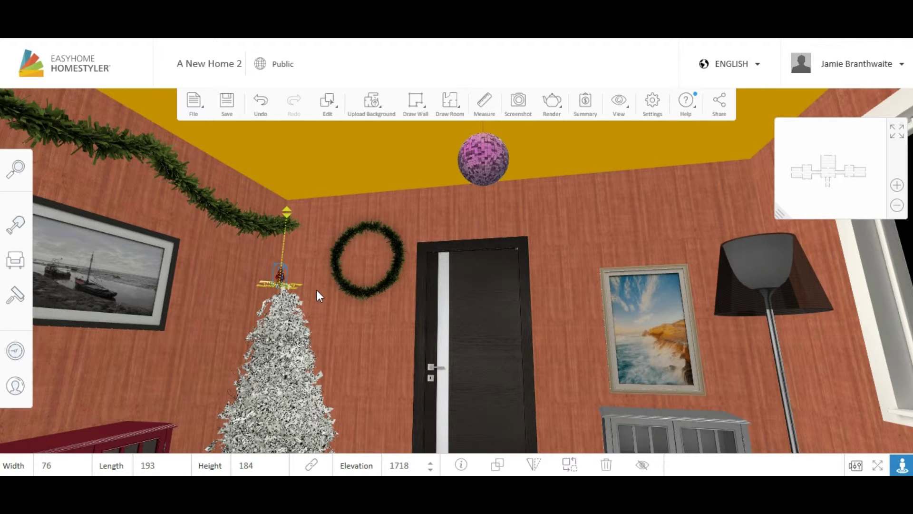
pyautogui.press('Left')
pyautogui.press('Left')
pyautogui.press('Left')
pyautogui.press('Left')
pyautogui.press('Left')
pyautogui.press('Left')
pyautogui.press('Left')
pyautogui.press('Right')
pyautogui.moveTo(368, 252); pyautogui.dragTo(503, 267)
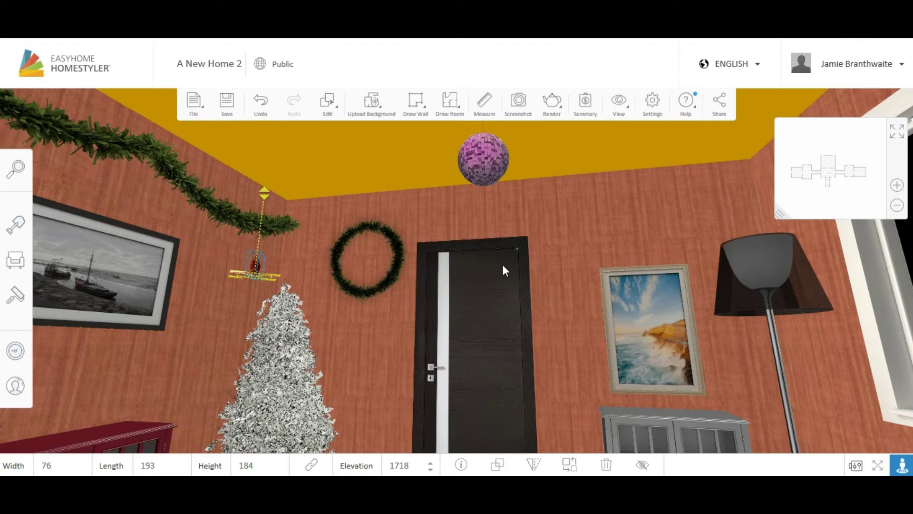
pyautogui.moveTo(399, 260); pyautogui.dragTo(280, 254)
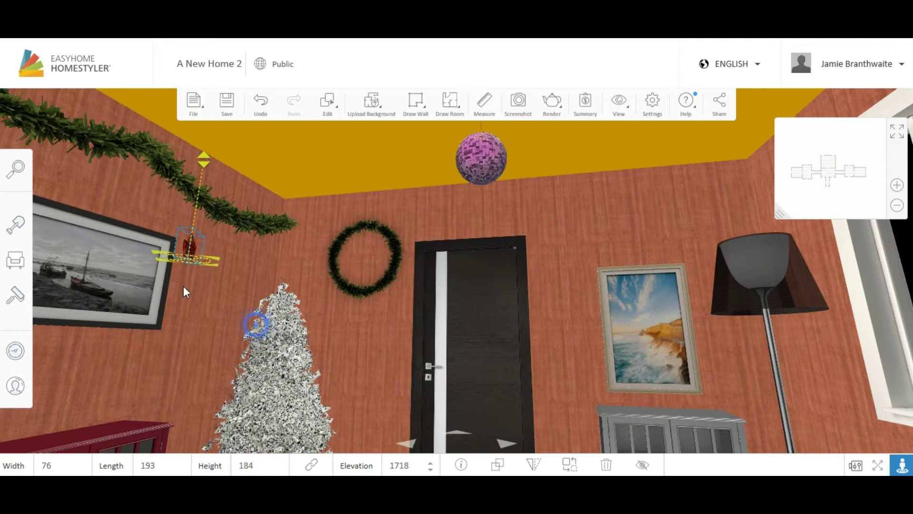
pyautogui.click(347, 335)
# - Search the library for christmas and place the long green gift with the white ribbon on the floor in front of the white tree
pyautogui.moveTo(375, 262); pyautogui.dragTo(362, 170)
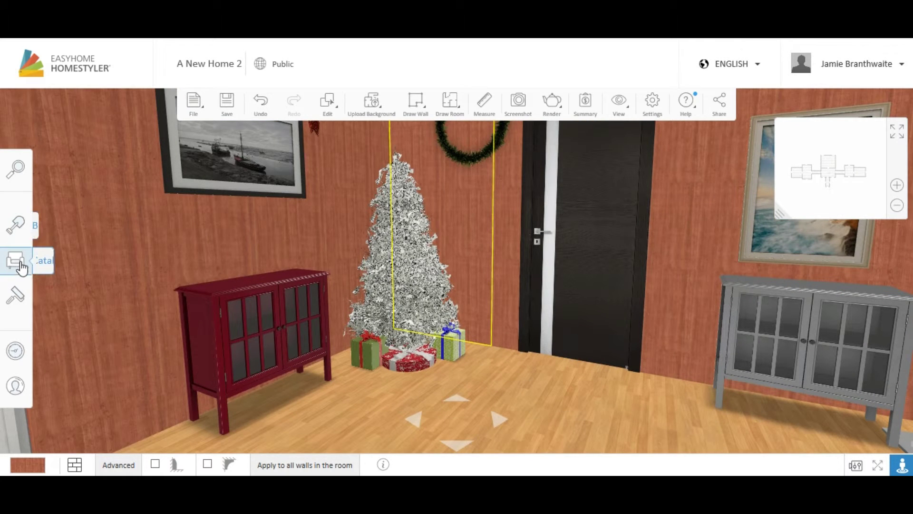
pyautogui.click(15, 169)
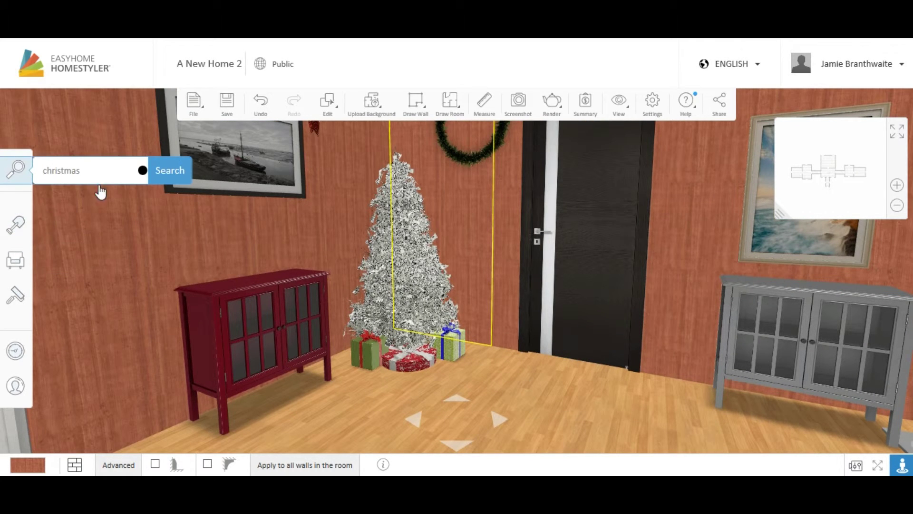
pyautogui.click(169, 171)
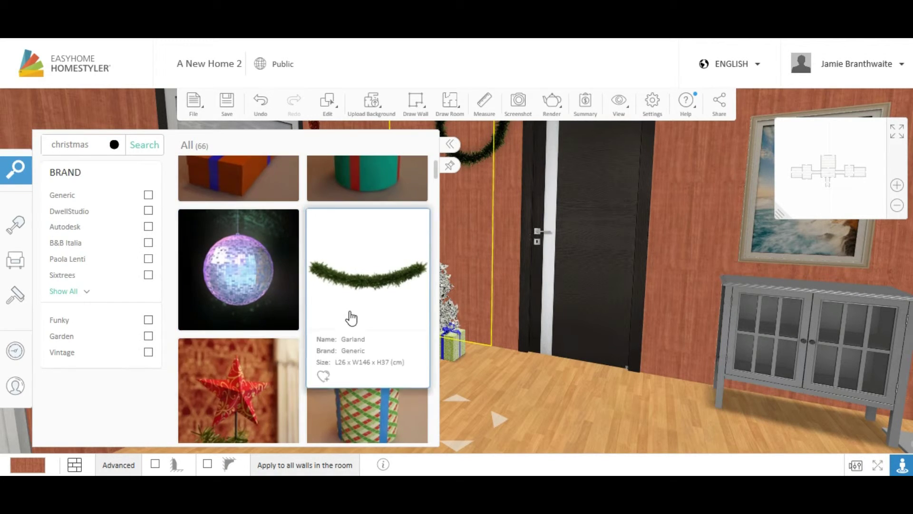
pyautogui.moveTo(432, 170); pyautogui.dragTo(434, 218)
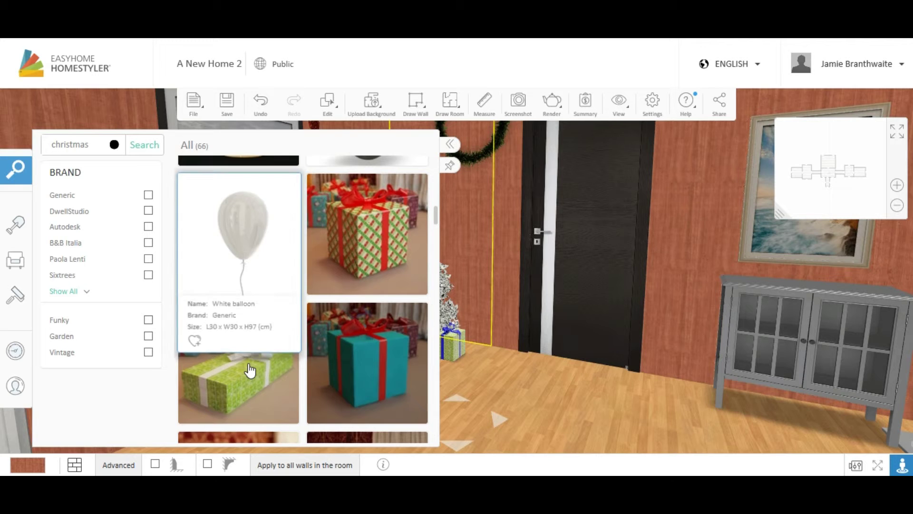
pyautogui.click(368, 381)
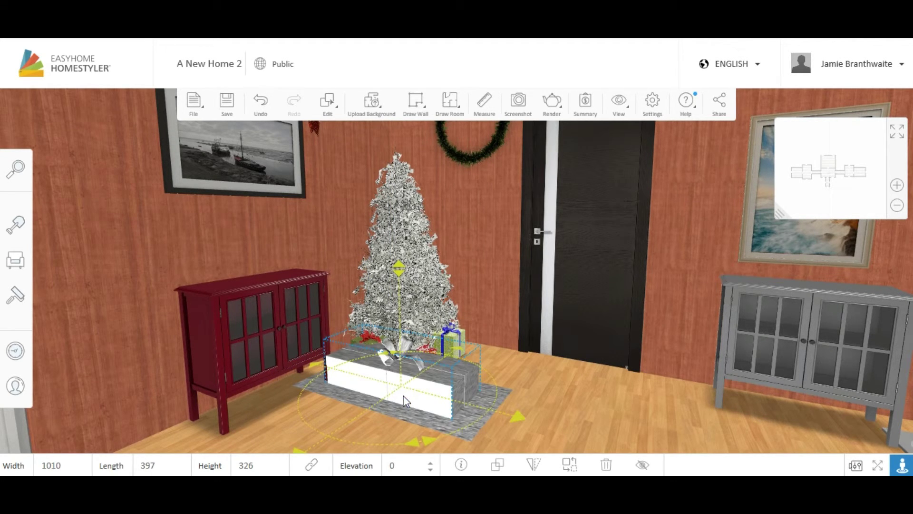
pyautogui.click(407, 399)
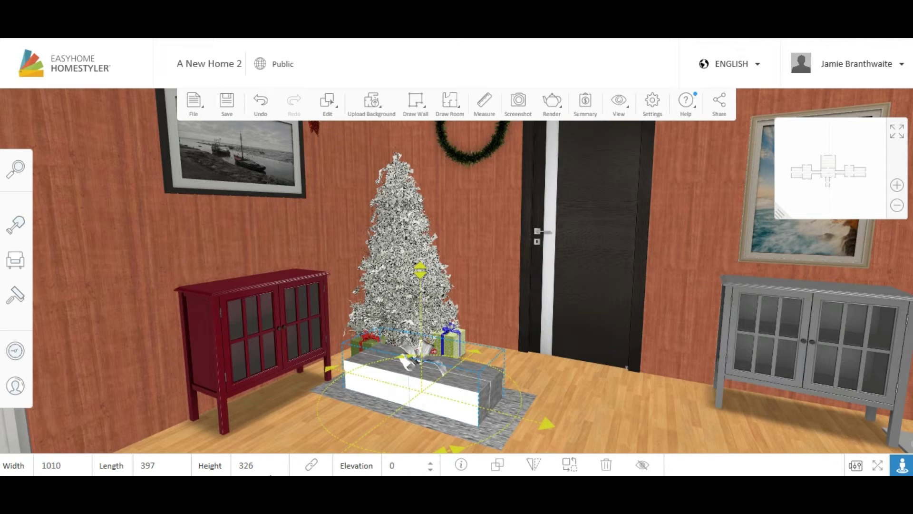
# - Set the long green gift's height to 100
pyautogui.click(269, 469)
pyautogui.press('BackSpace')
pyautogui.press('BackSpace')
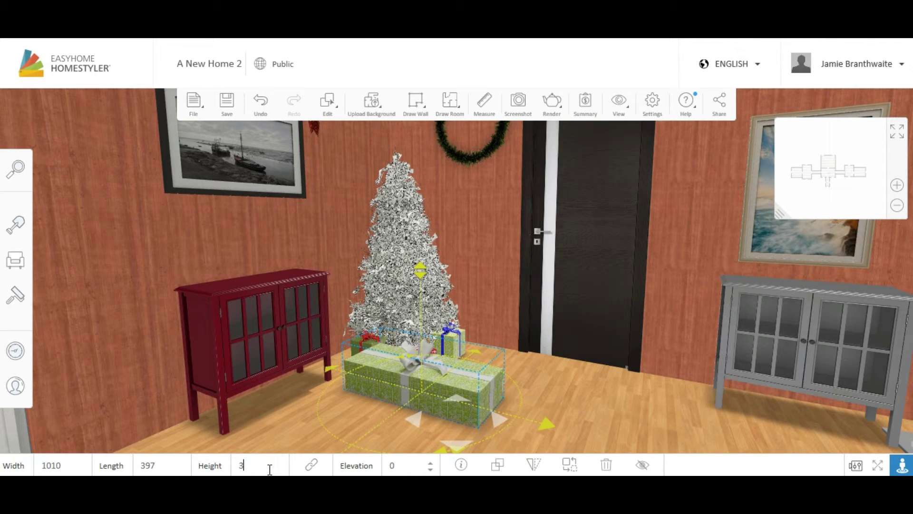
pyautogui.write('100')
pyautogui.press('BackSpace')
pyautogui.press('BackSpace')
pyautogui.press('BackSpace')
pyautogui.press('BackSpace')
pyautogui.write('100')
pyautogui.press('Return')
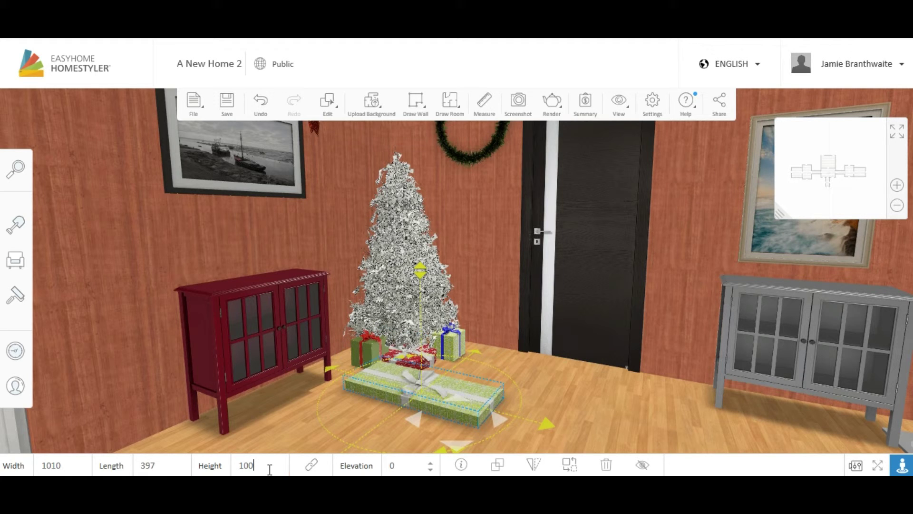
# - Move the flattened green gift back under the white tree, beneath the smaller gifts, and select the tree
pyautogui.moveTo(450, 414); pyautogui.dragTo(468, 406)
pyautogui.moveTo(419, 386); pyautogui.dragTo(413, 378)
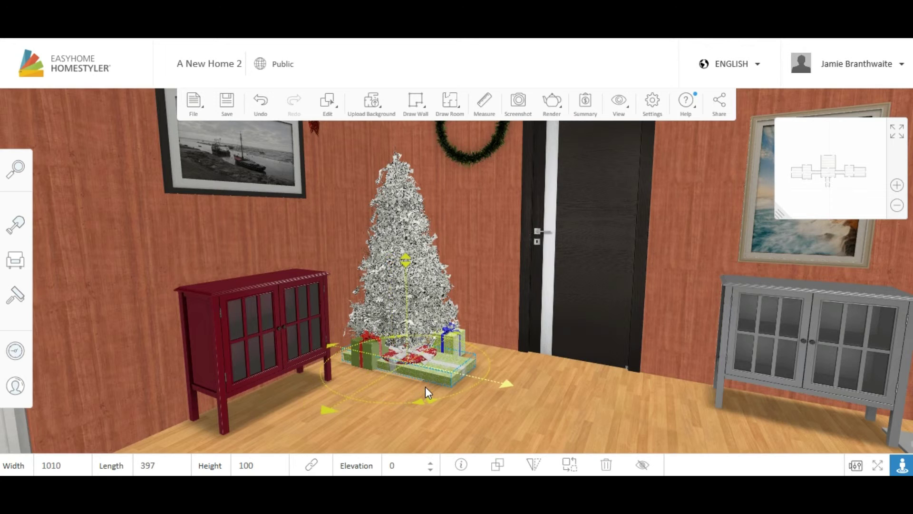
pyautogui.click(472, 241)
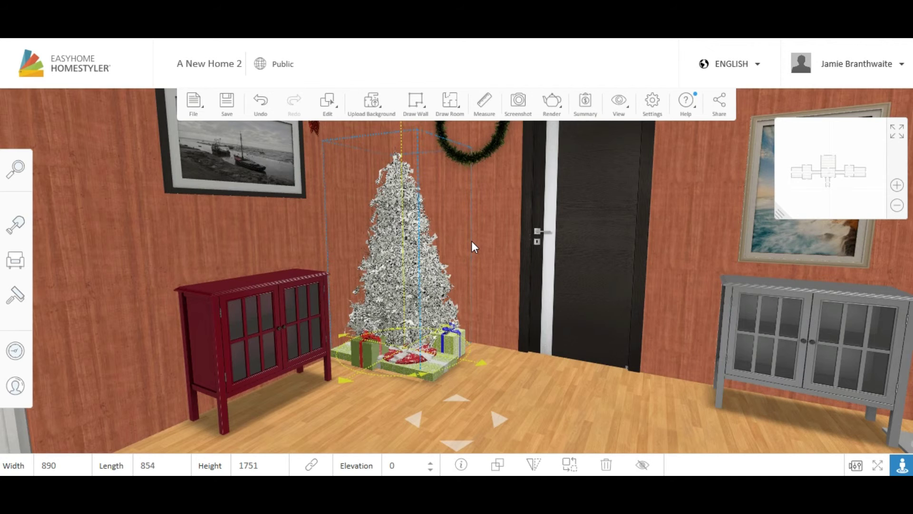
pyautogui.moveTo(145, 223); pyautogui.dragTo(352, 316)
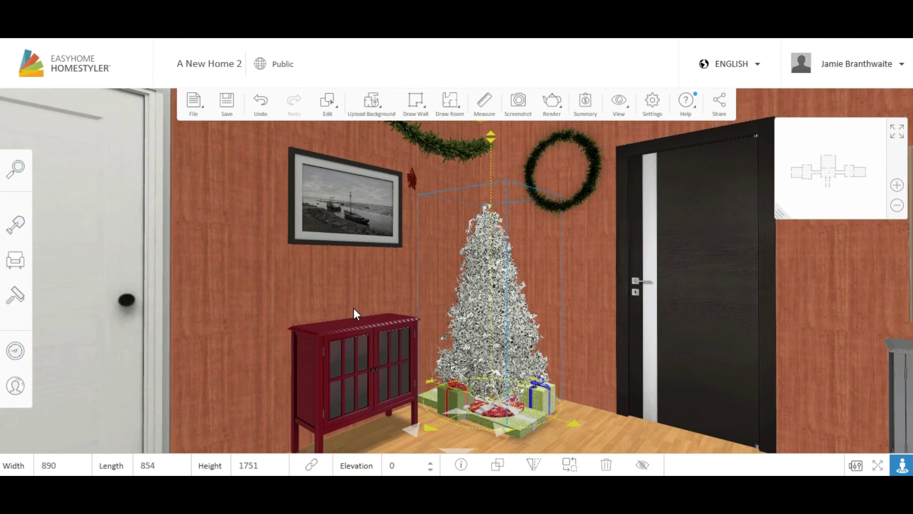